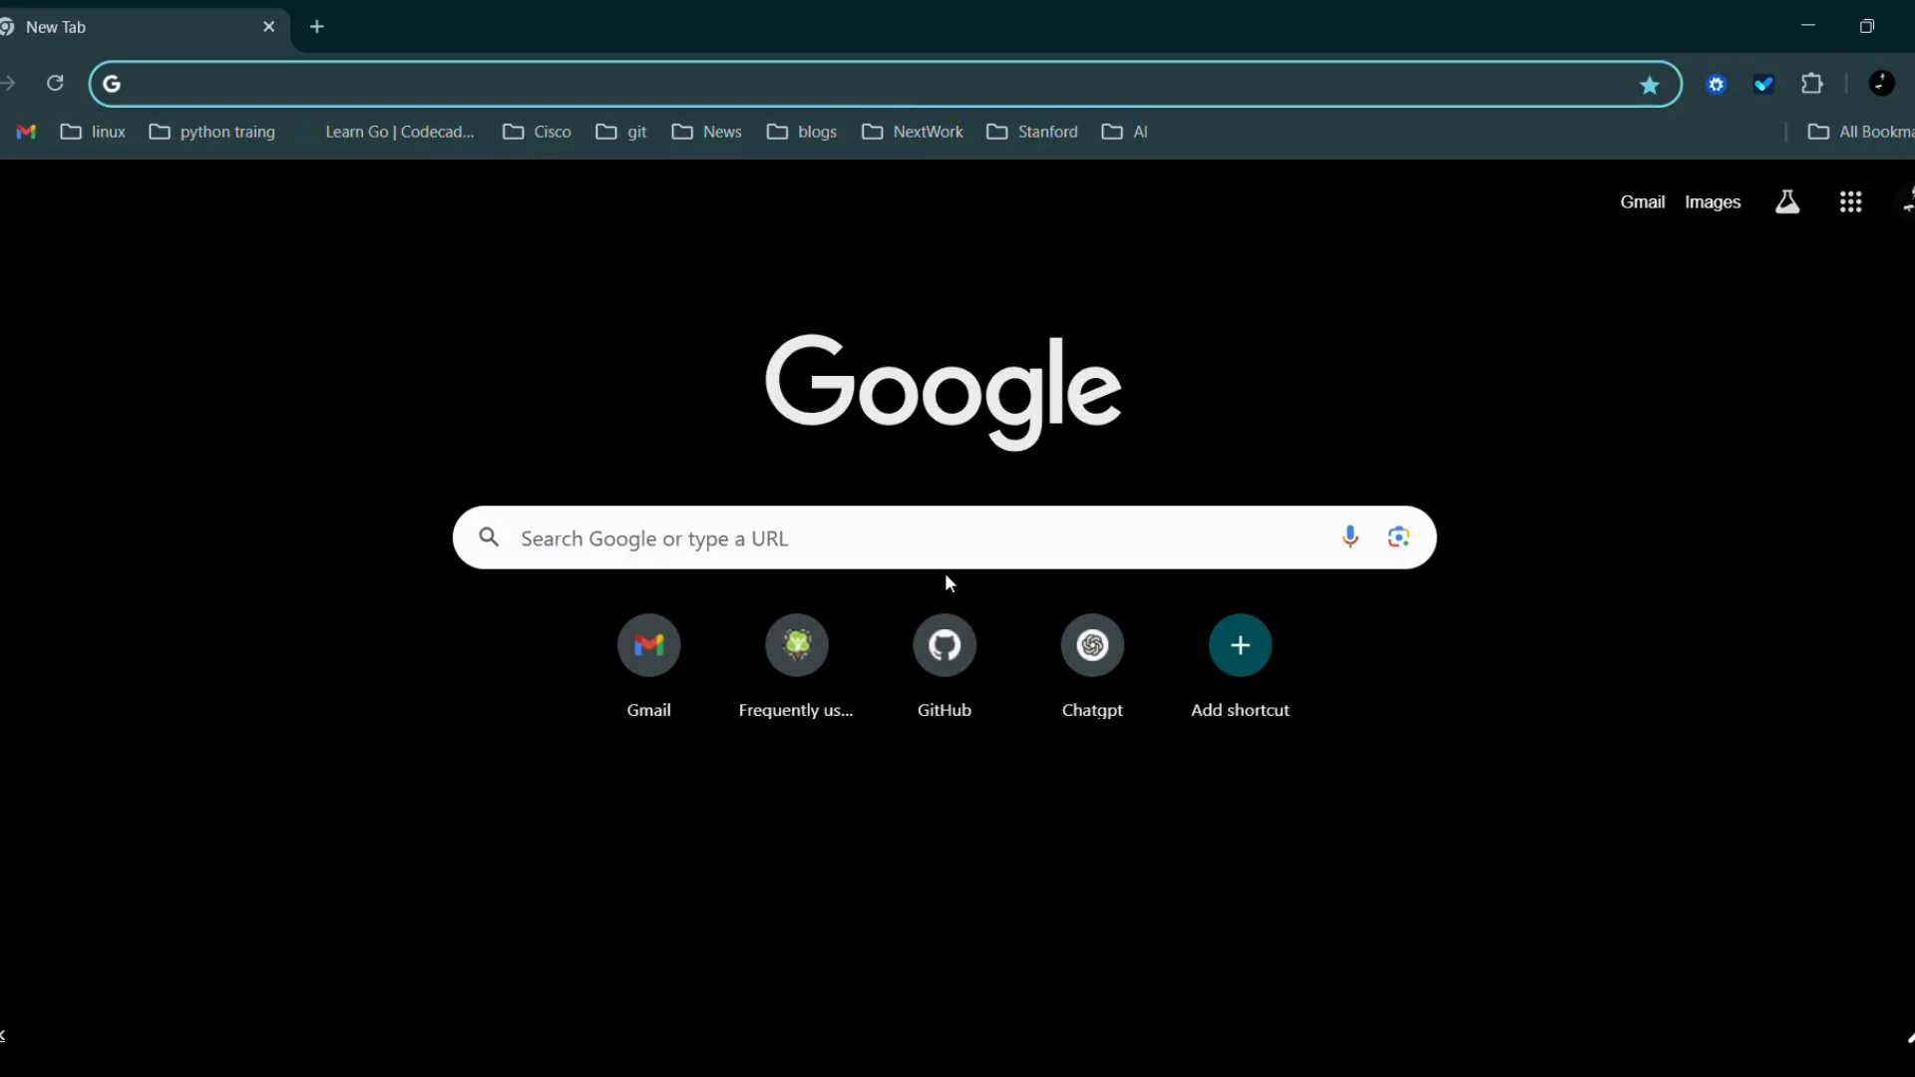
# Search Google for canva and open the official Canva website.
pyautogui.click(928, 561)
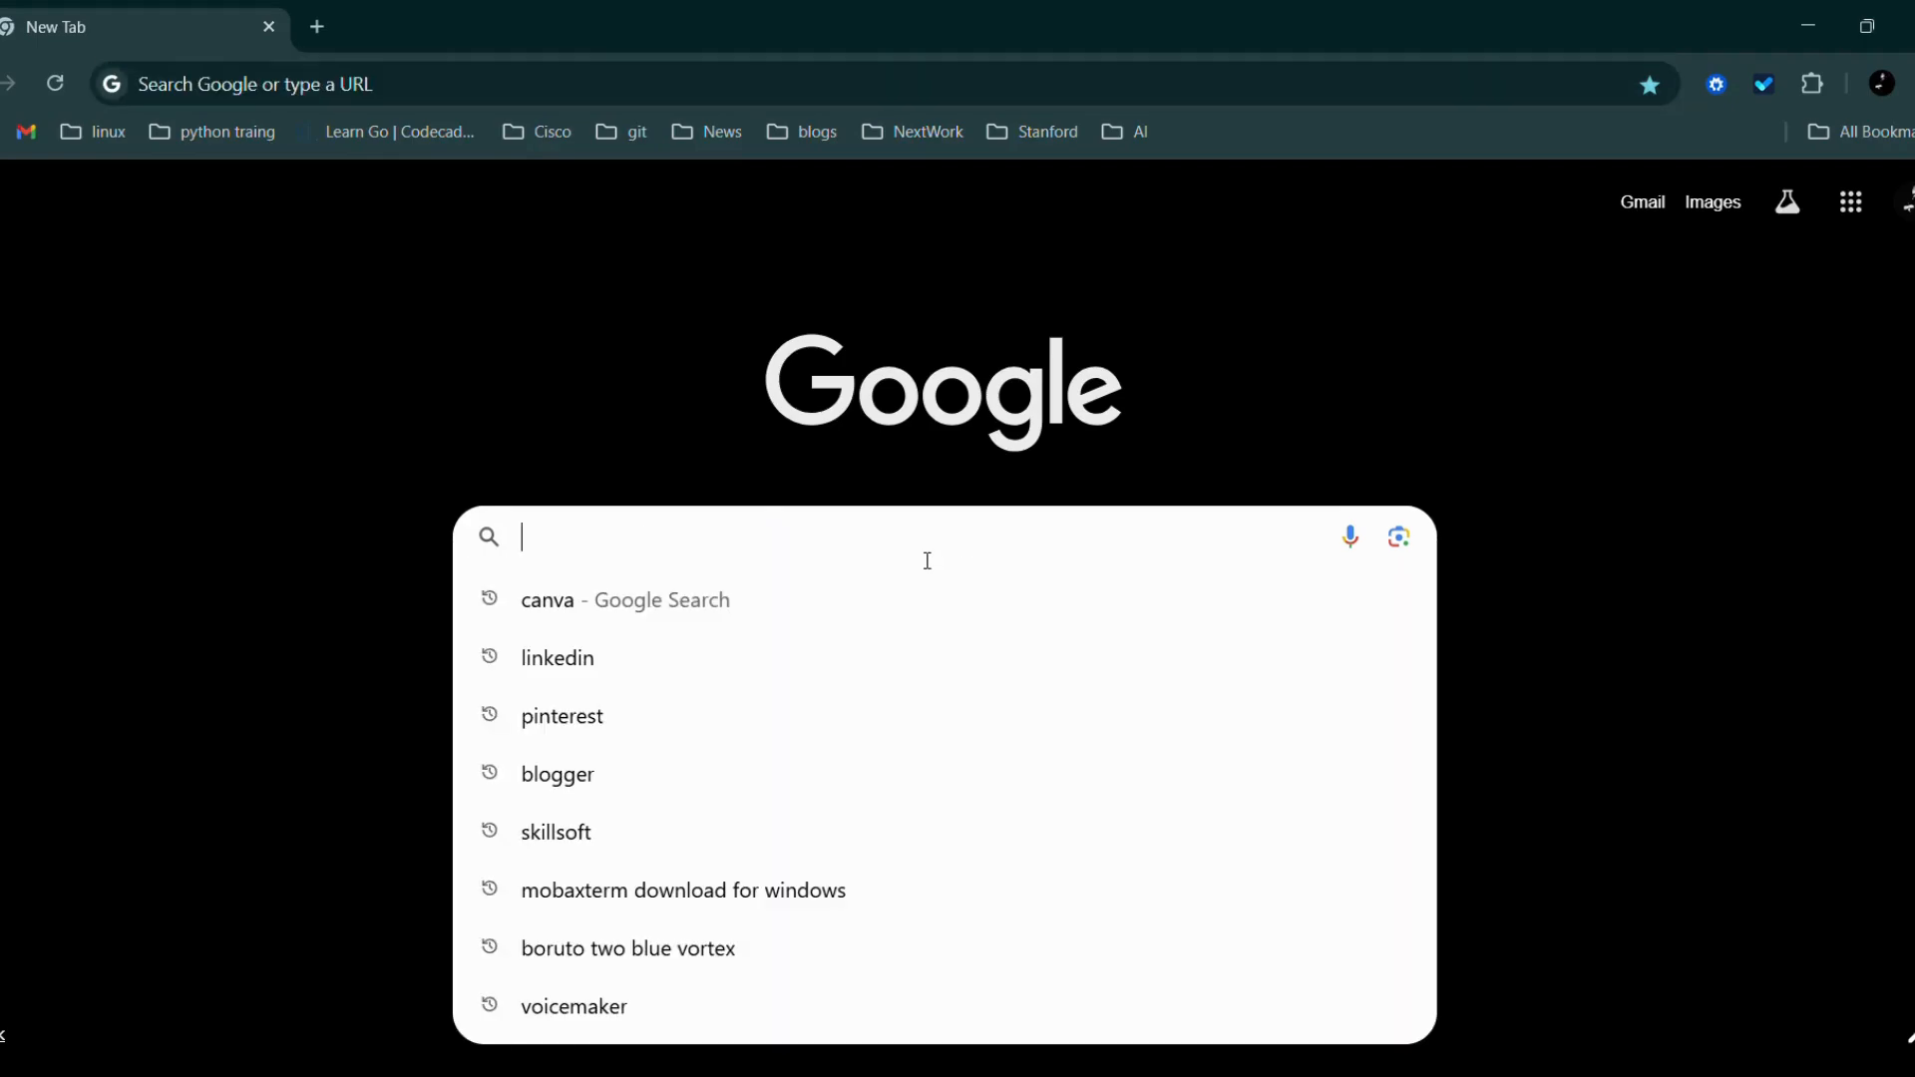
pyautogui.click(855, 614)
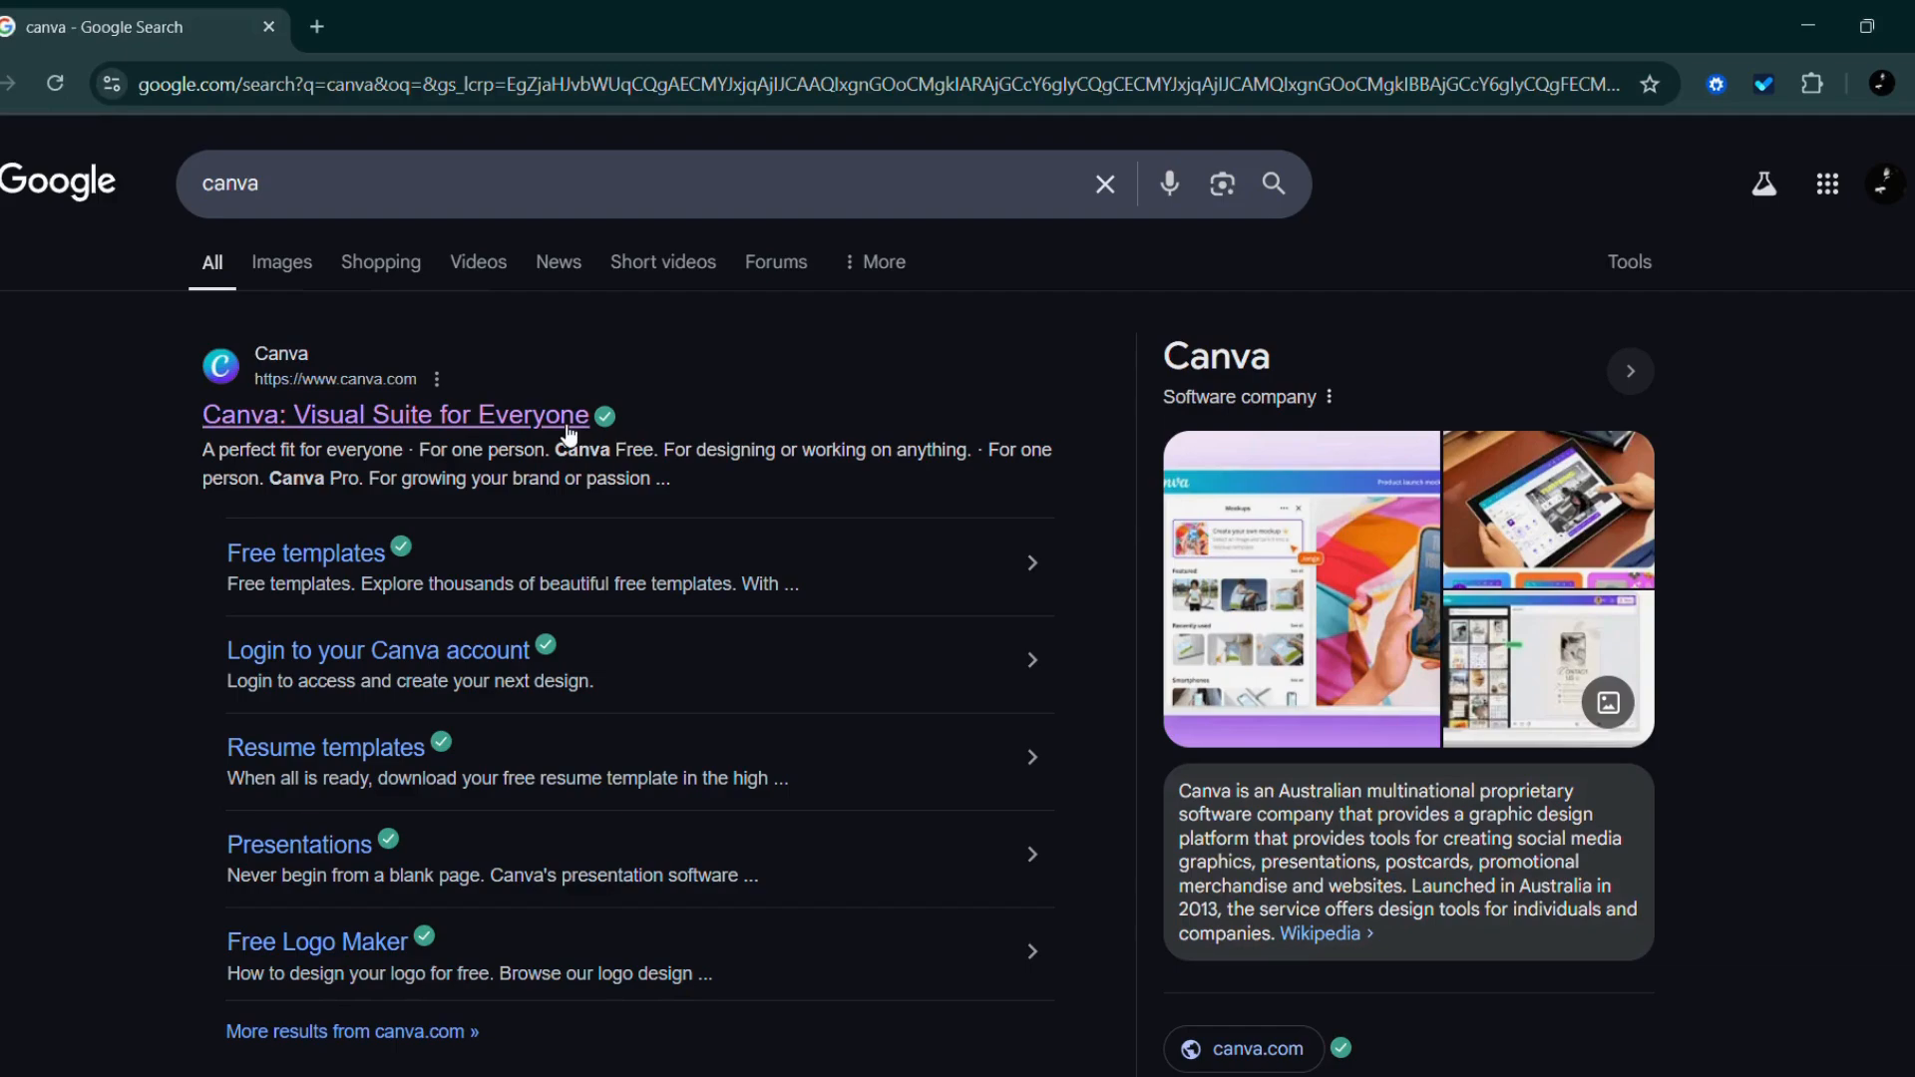
pyautogui.click(566, 424)
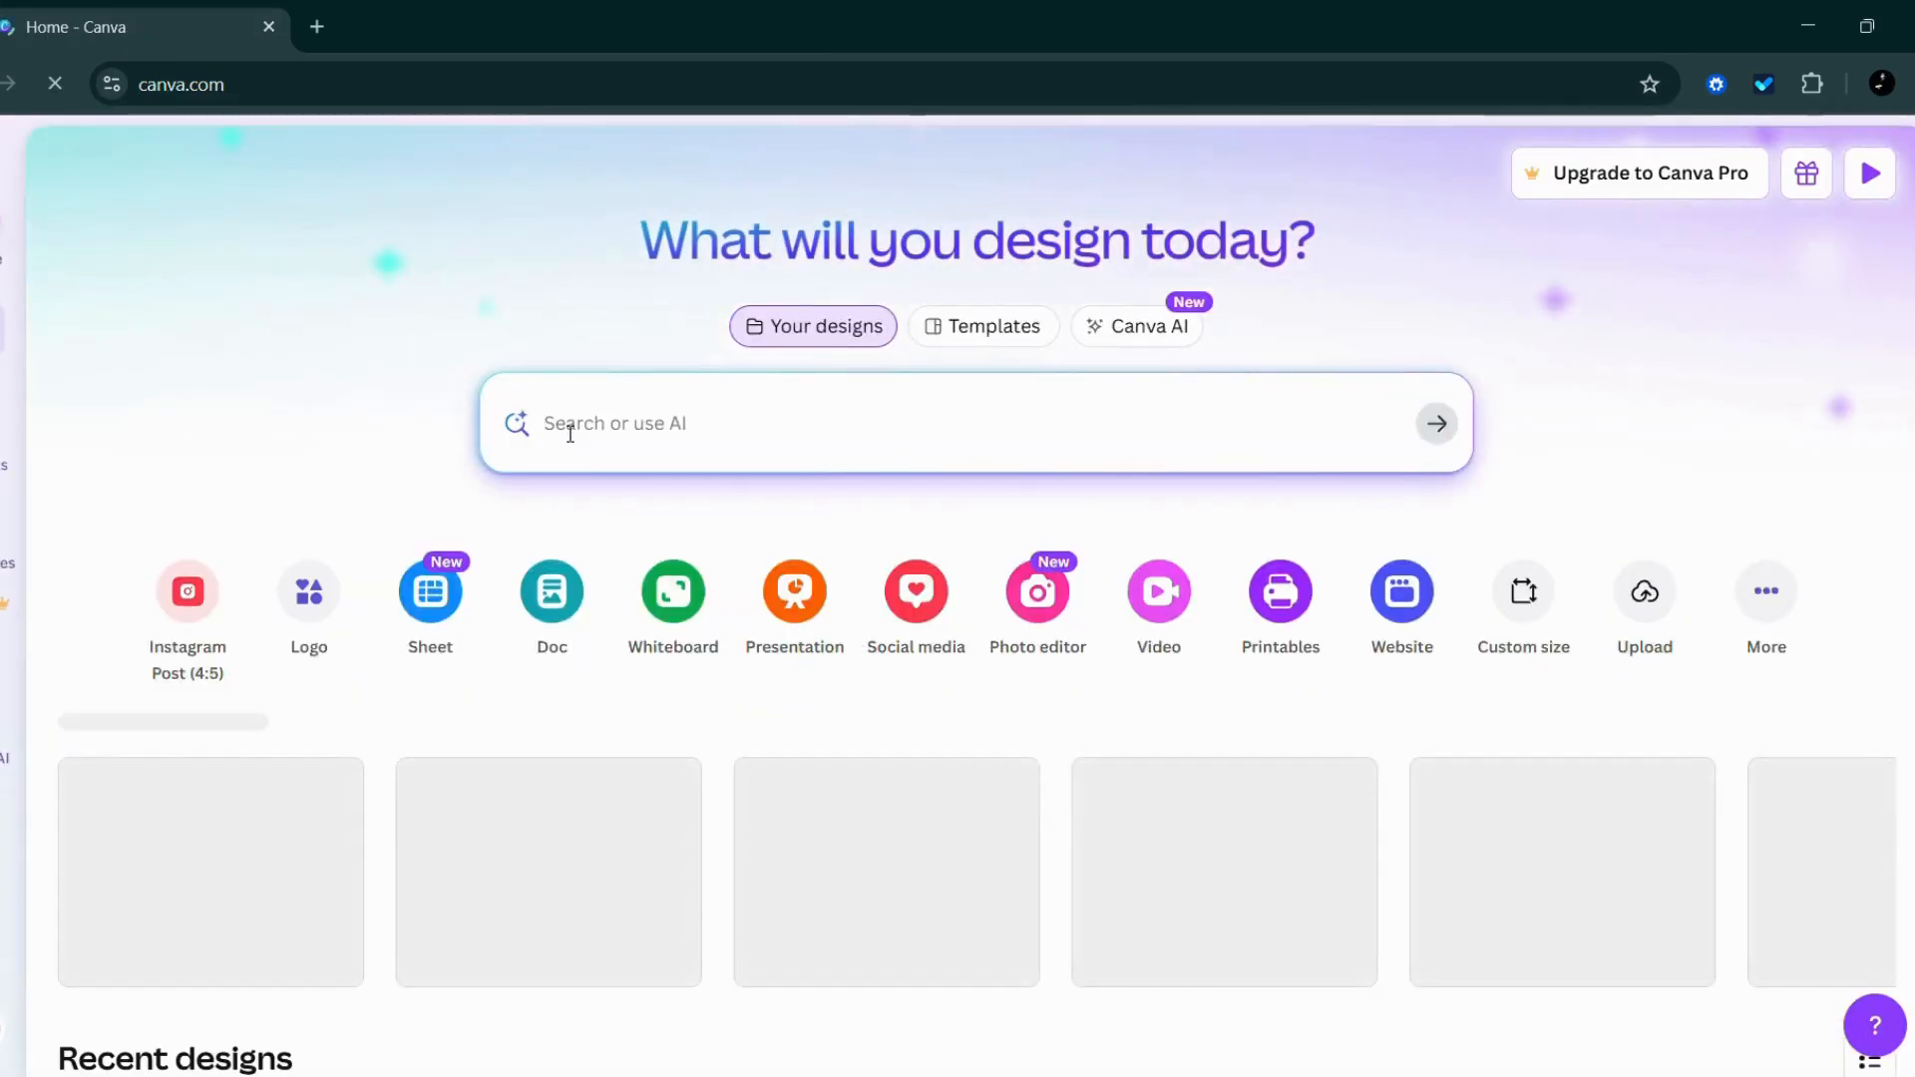
# Have Canva AI code a modern, non-functional social media dashboard demo named 'ContentCopy Pro' with a blue-purple gradient theme and 'CONCEPT DEMO ONLY - NOT FUNCTIONAL' banner.
pyautogui.click(1147, 319)
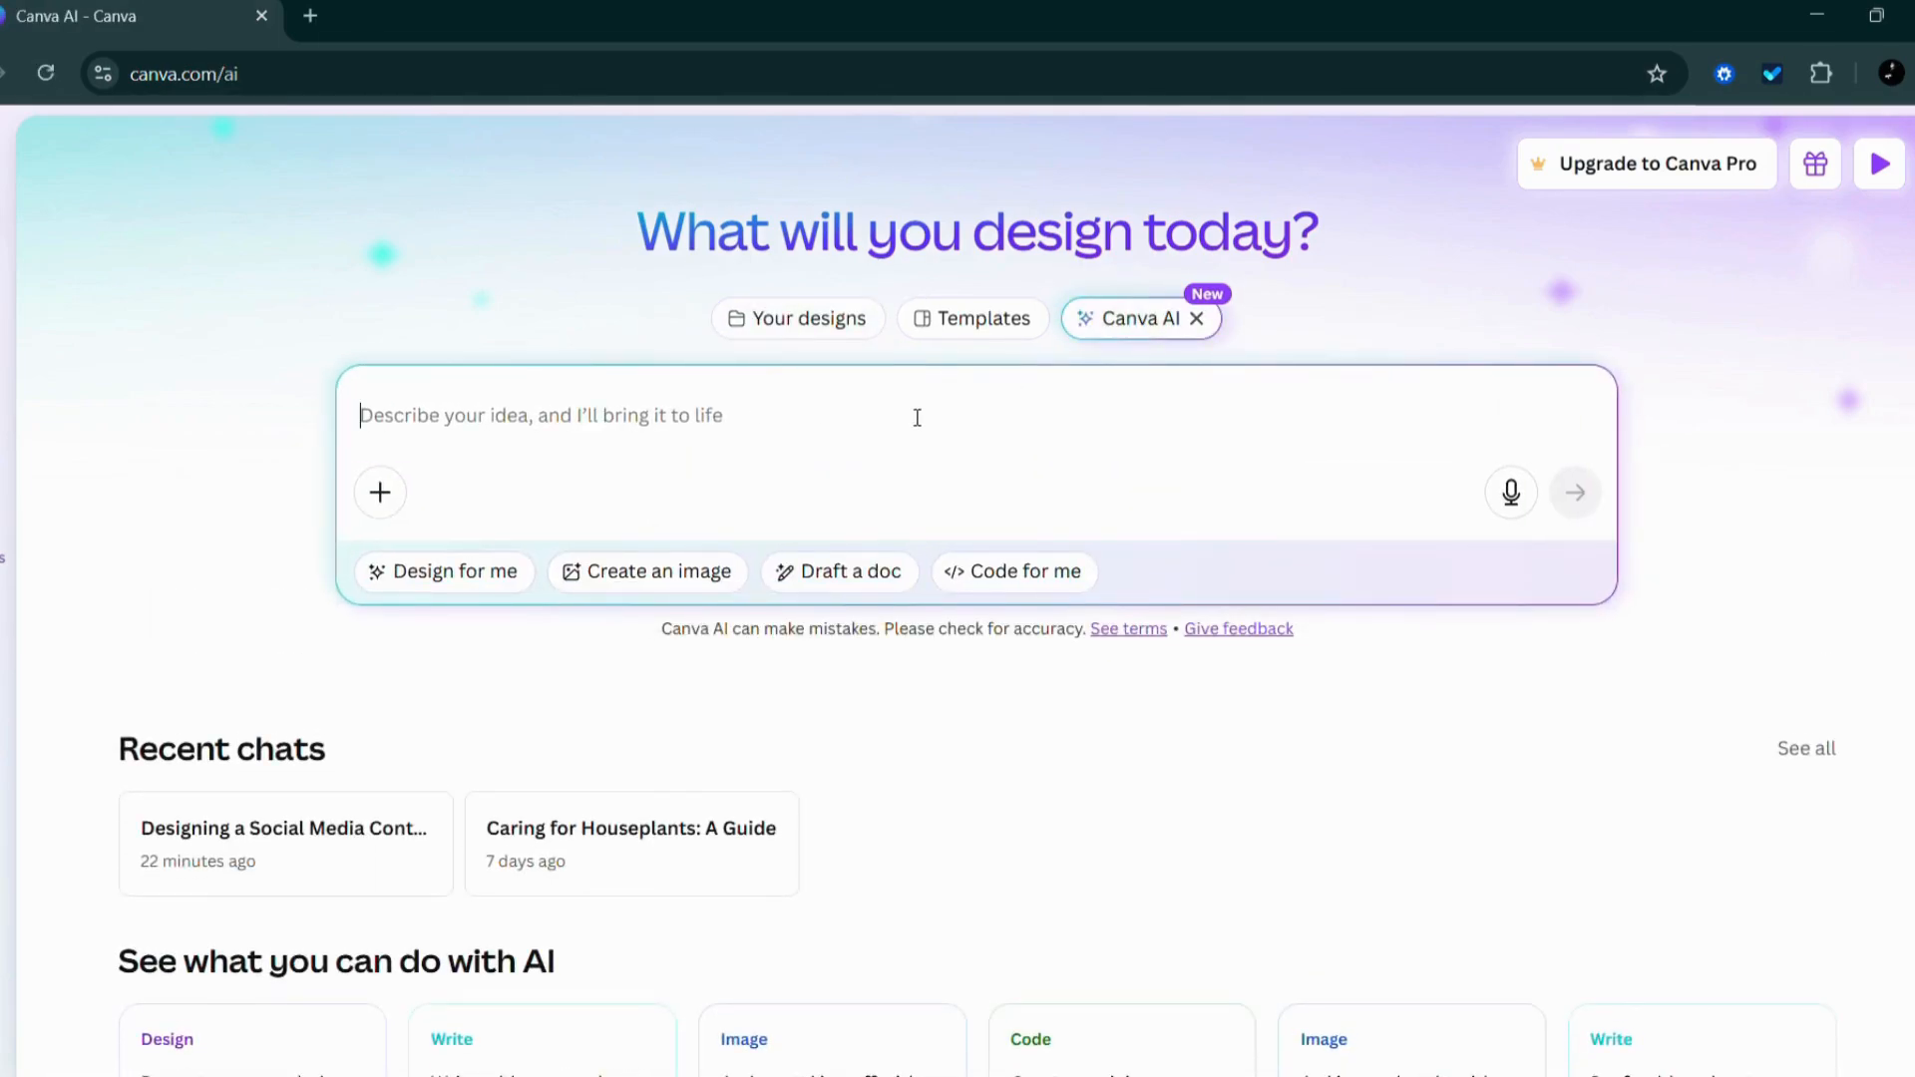
pyautogui.click(1001, 573)
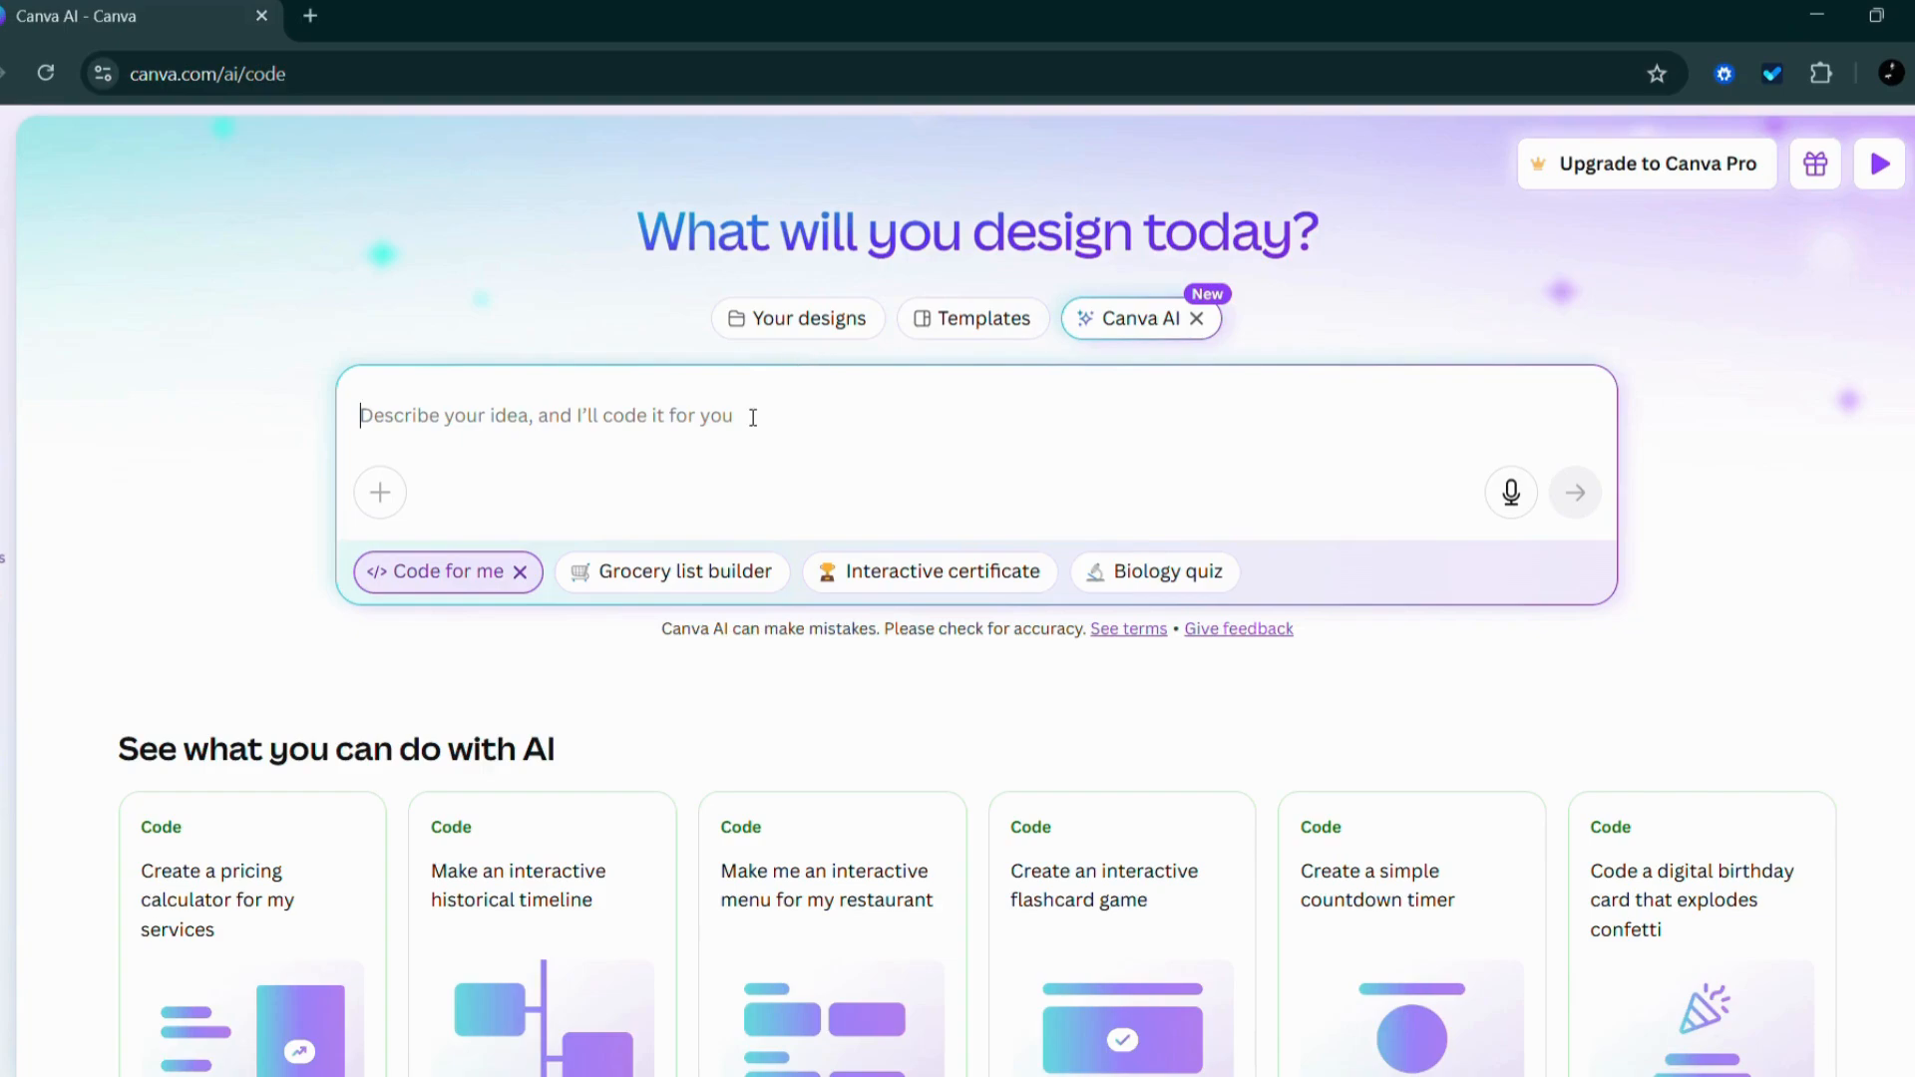
pyautogui.write("Design a sleek and modern UI concept for a non-functional demo software tool named 'ContentCopy Pro'. The interface should simulate a dashboard for analyzing and interacting with content on social media platforms. Include a top navigation bar with tabs like Dashboard, History, and Settings. Show a prominent banner labeled 'CONCEPT DEMO ONLY - NOT FUNCTIONAL'. Use a gradient blue-purple theme, rounded containers, and bold headings. Add a 'Select Platform' section with mock social media icons, and a simulated copy interaction panel. Keep the design professional, clean, and suitable for a tech or AI portfolio presentation.")
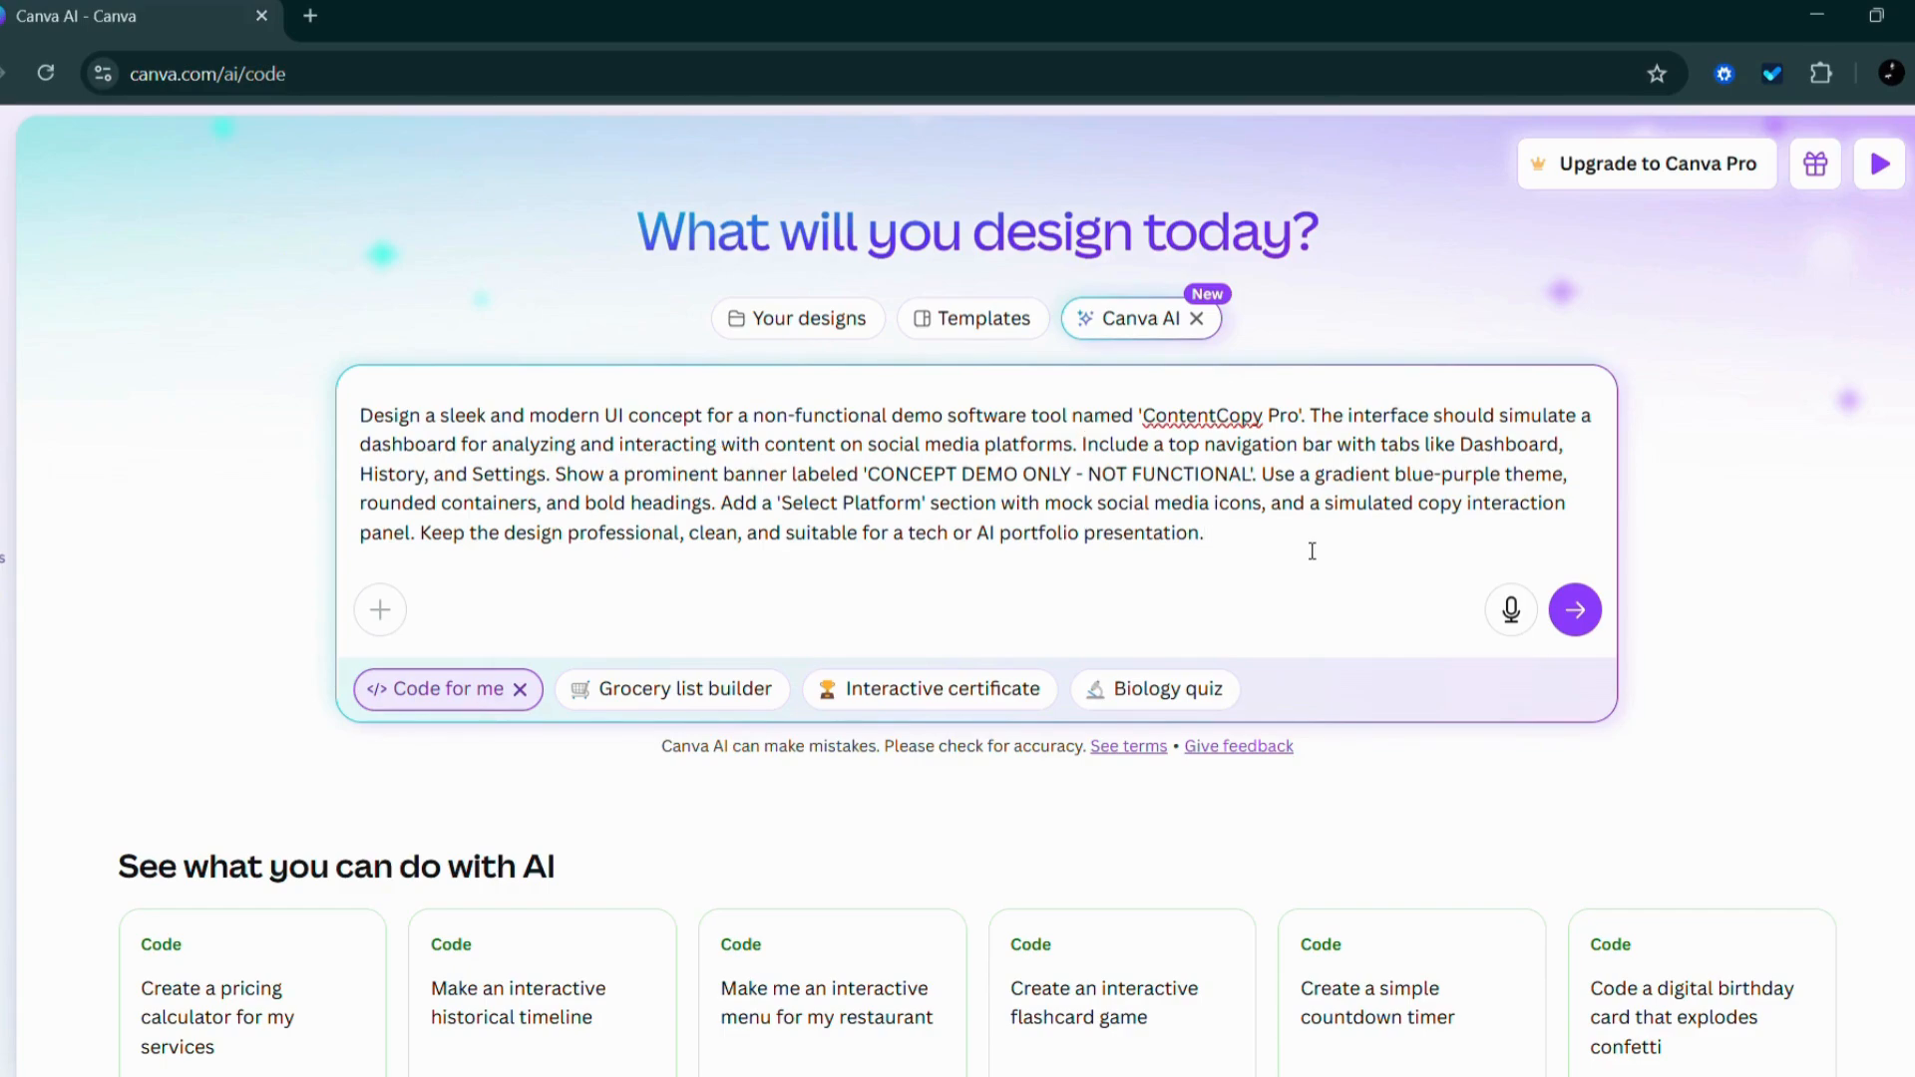
pyautogui.click(1576, 610)
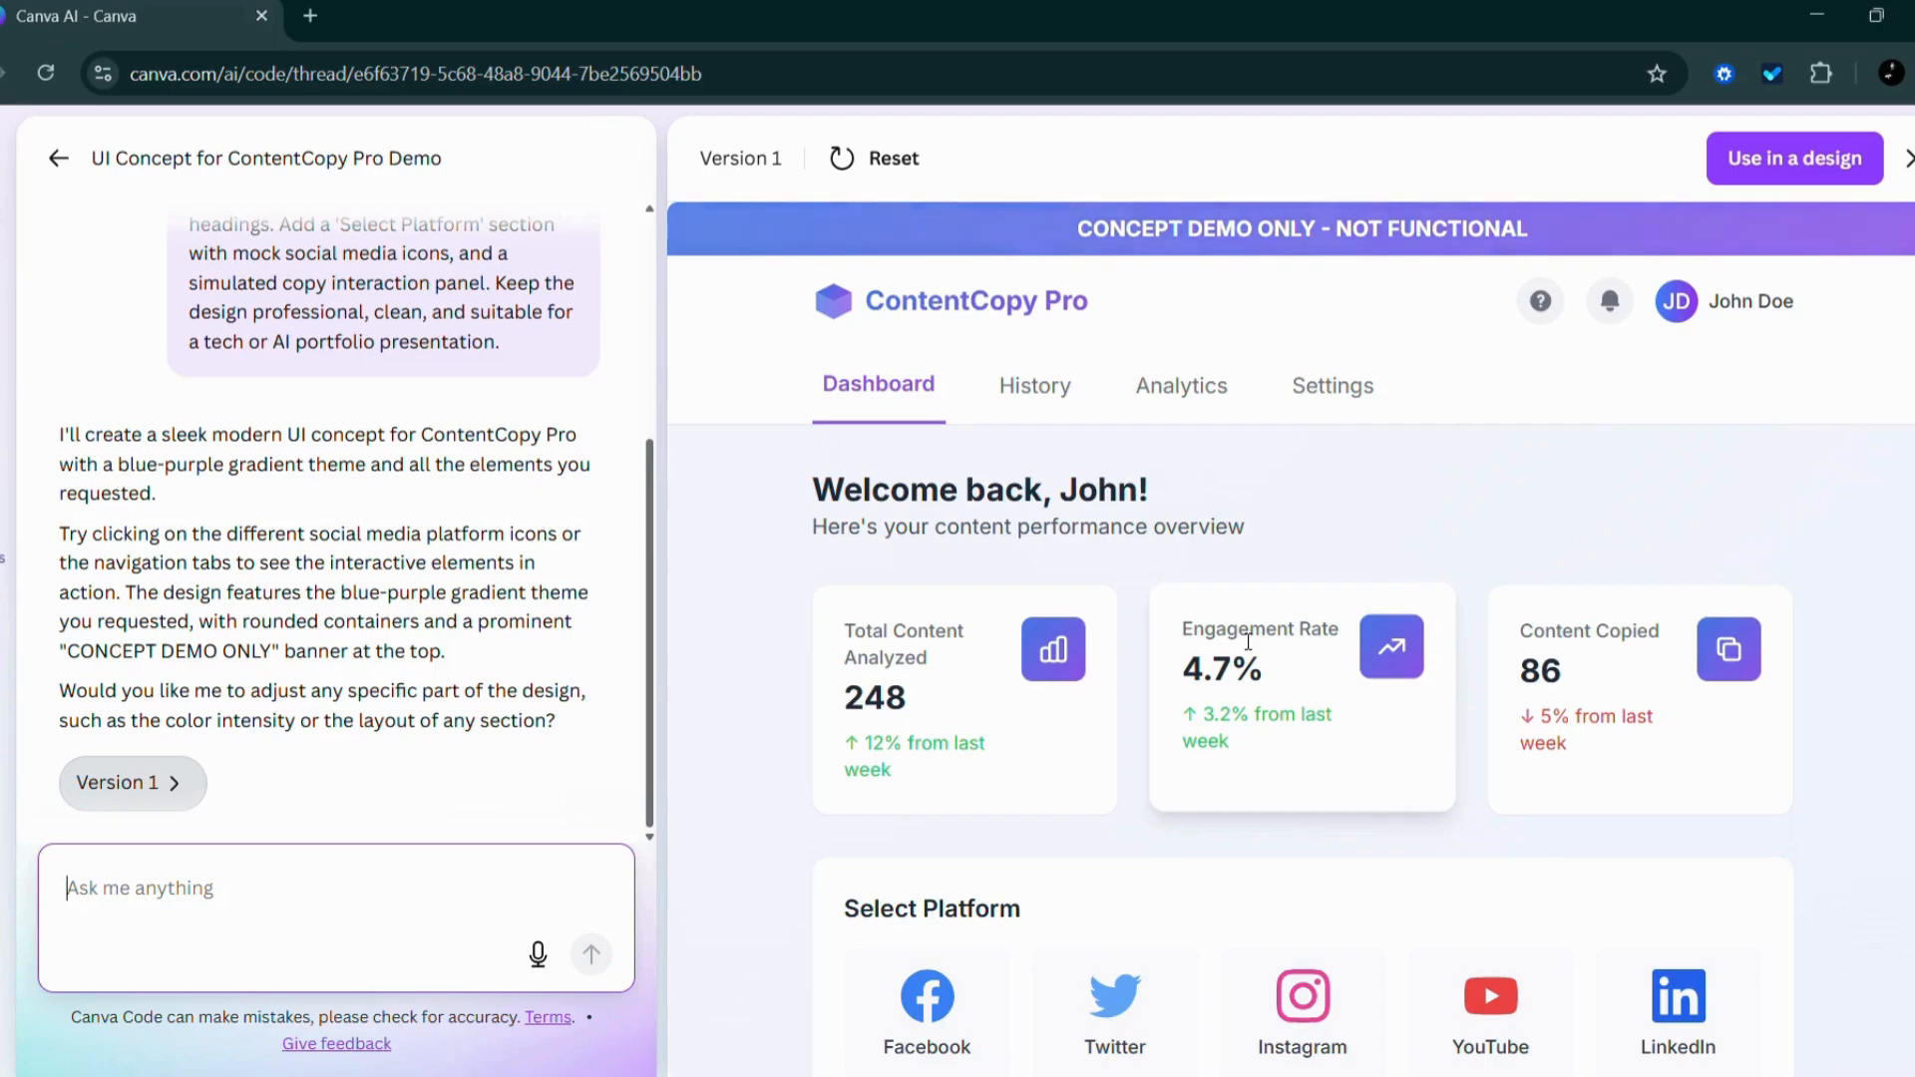
# Review the generated ContentCopy Pro dashboard and use it in a new design.
pyautogui.scroll(-3, 1247, 641)
pyautogui.scroll(-4, 1247, 641)
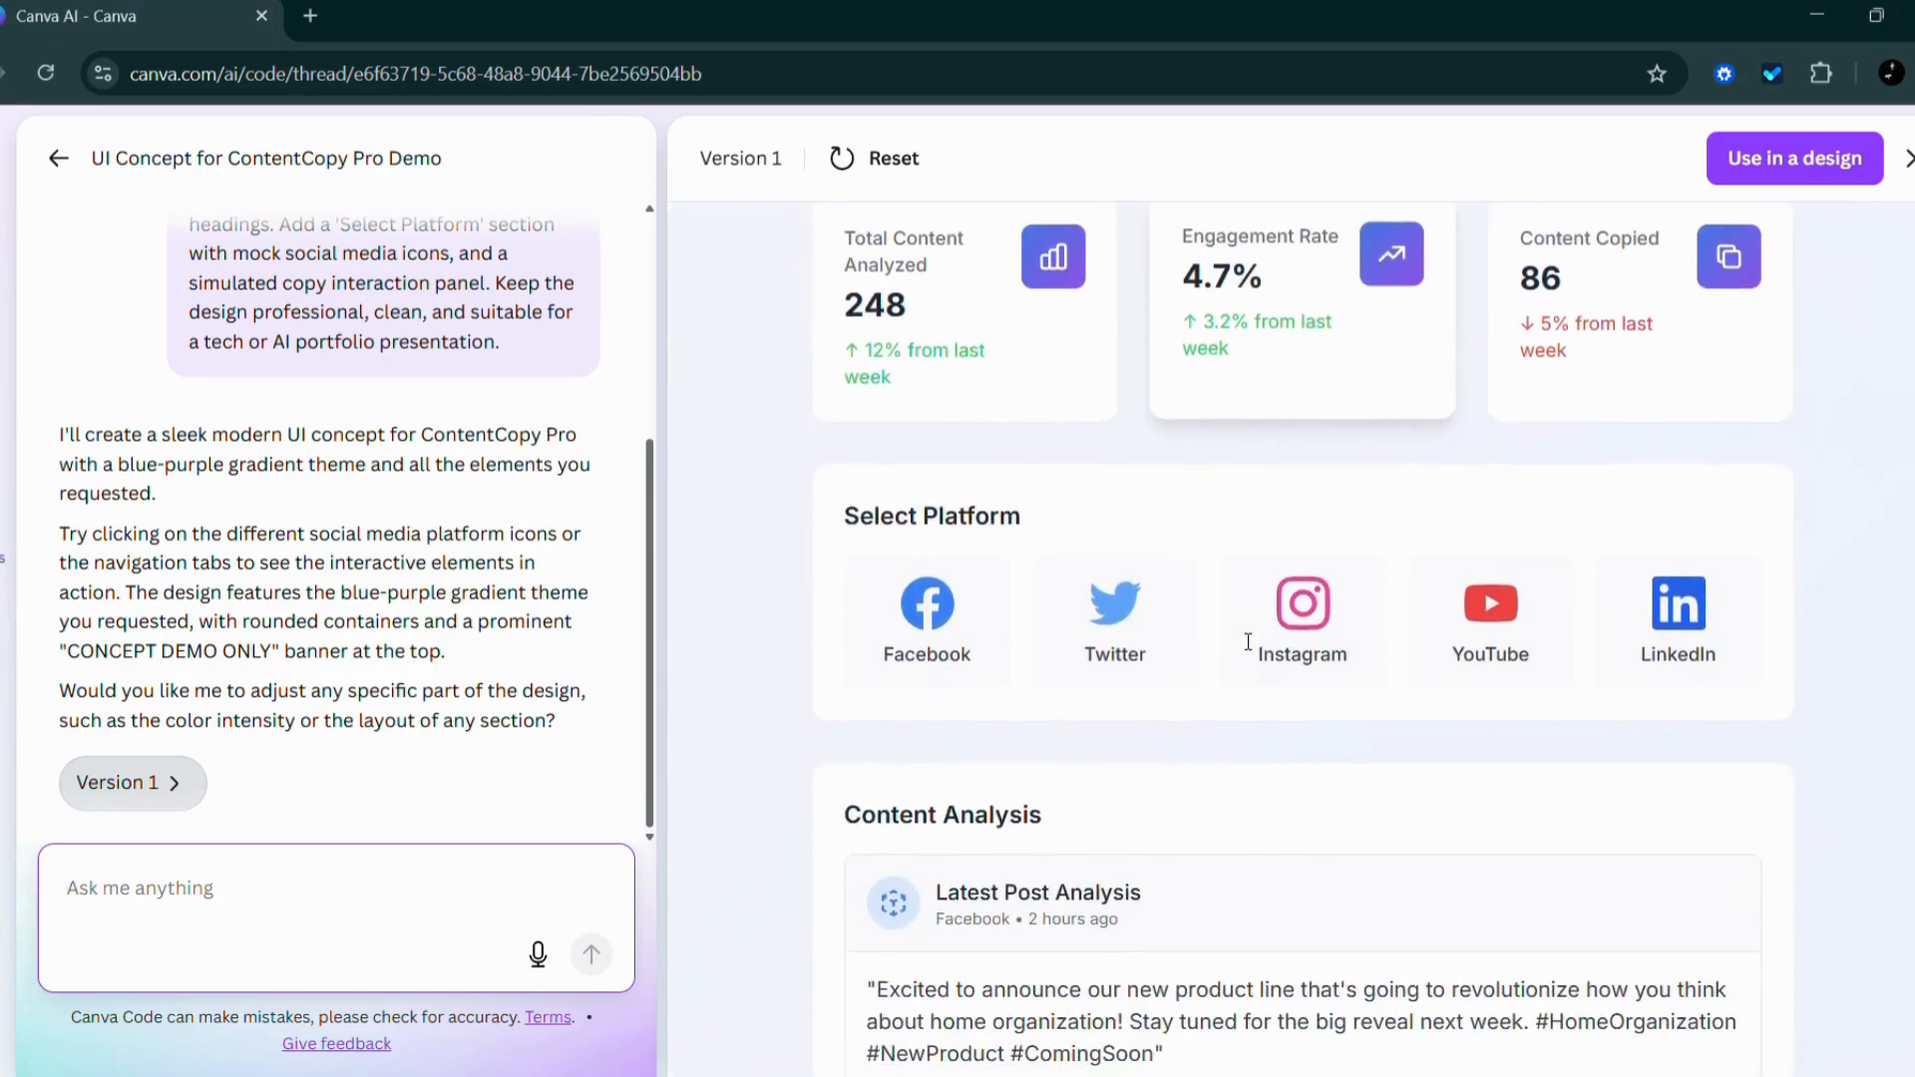
pyautogui.scroll(-5, 1247, 641)
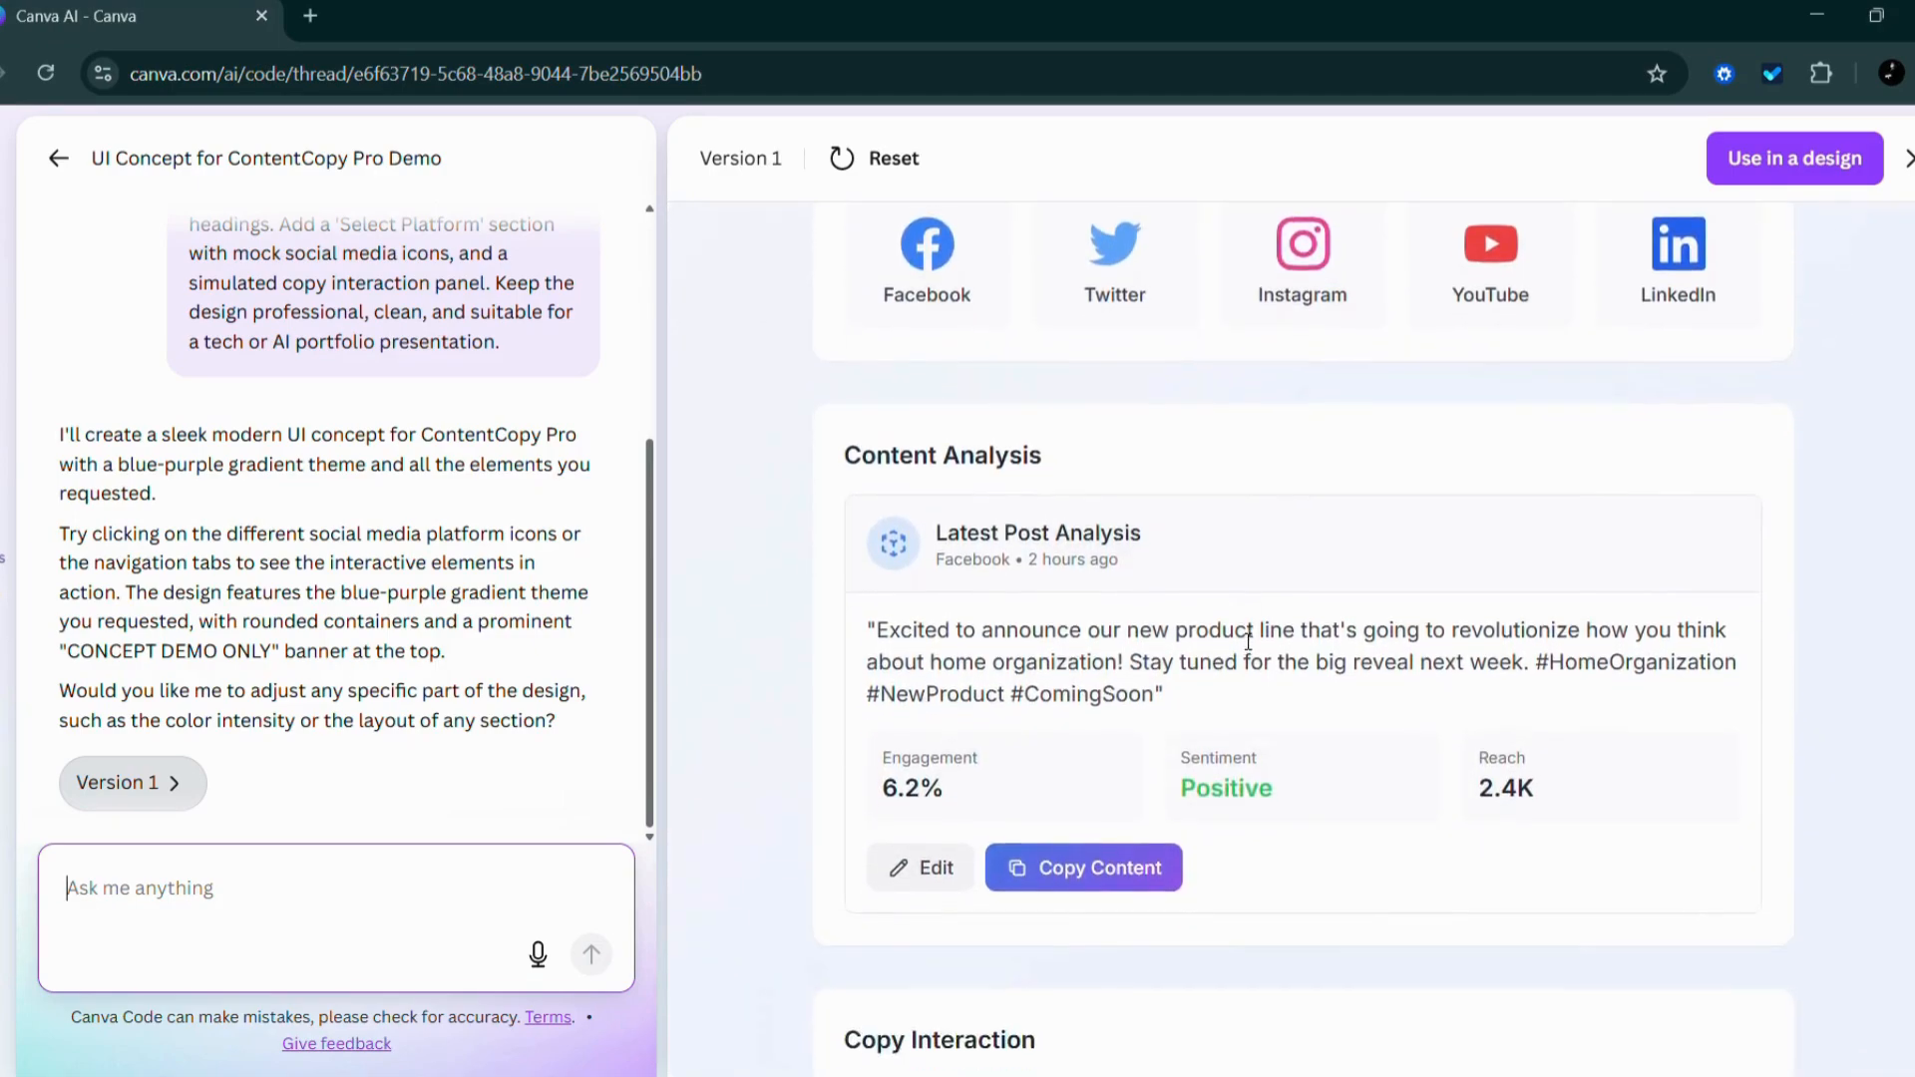
pyautogui.scroll(-1, 1247, 641)
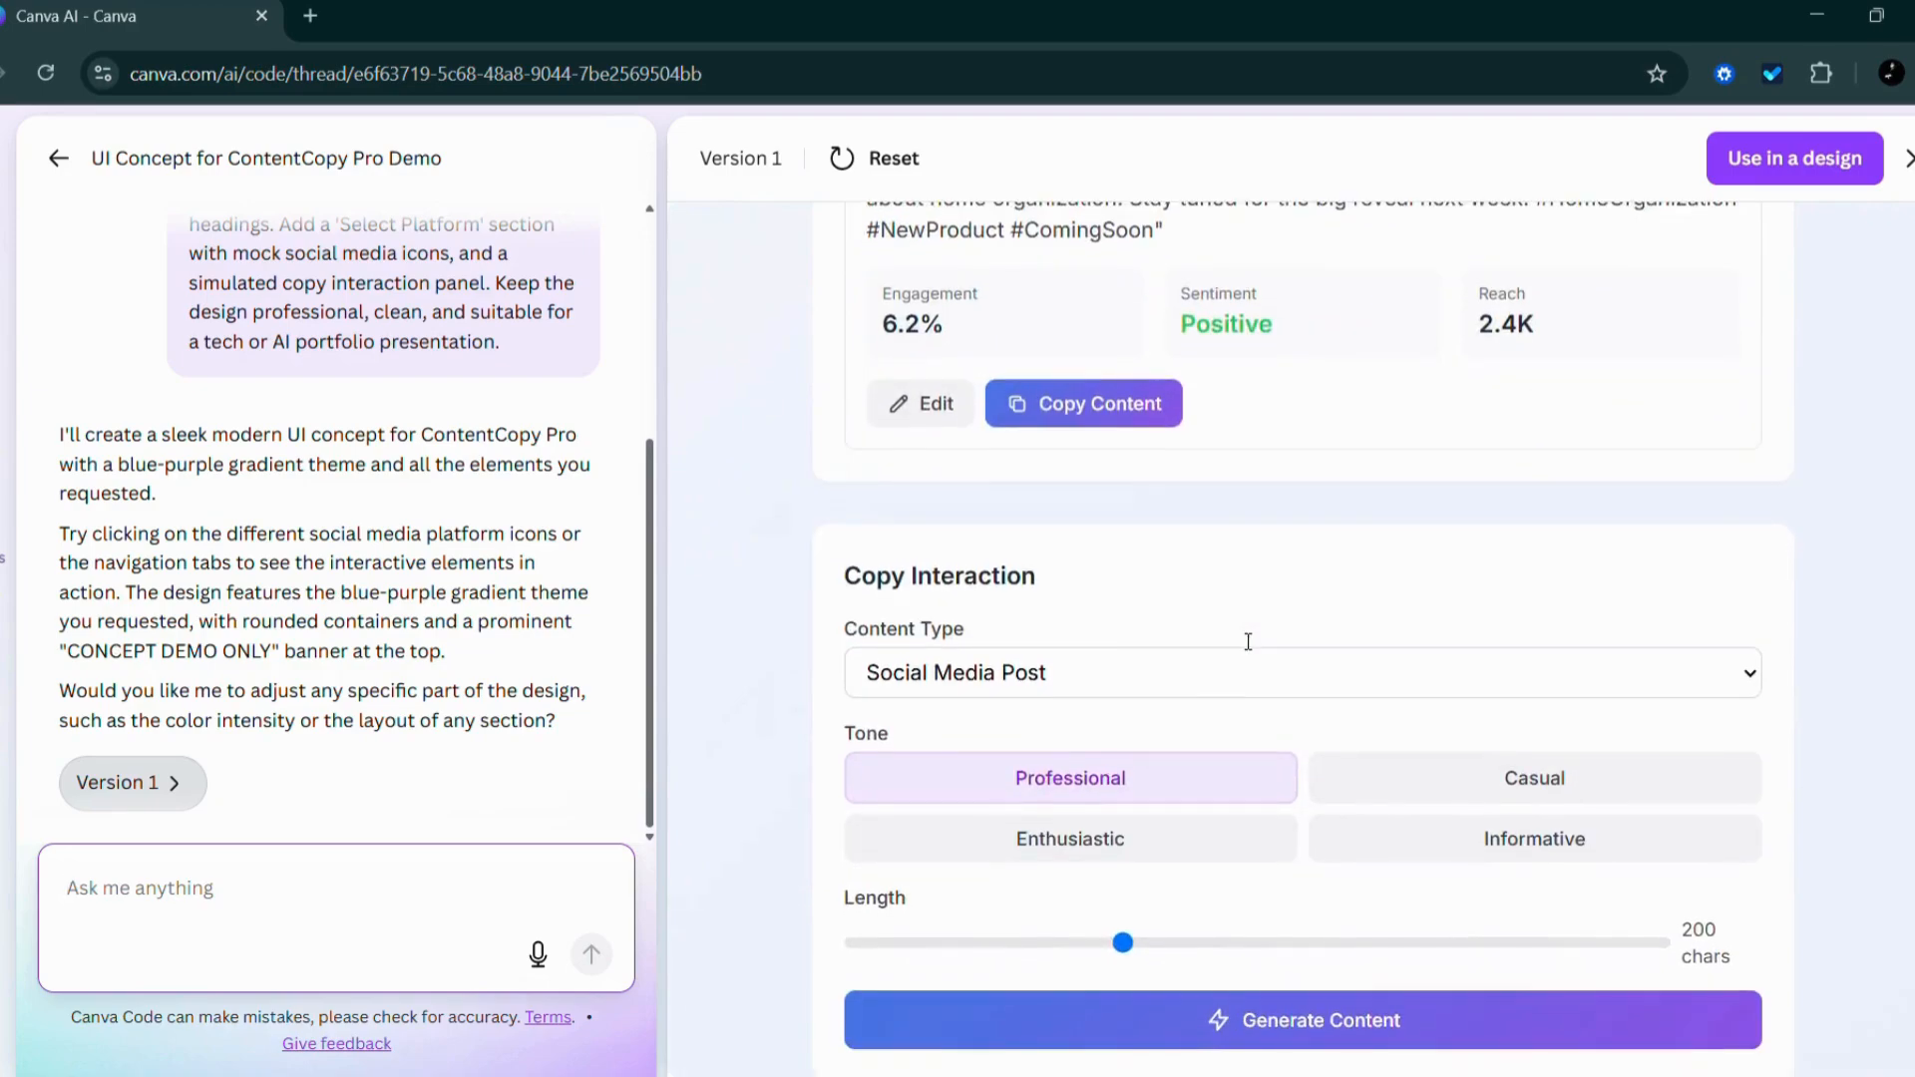
pyautogui.scroll(10, 1248, 641)
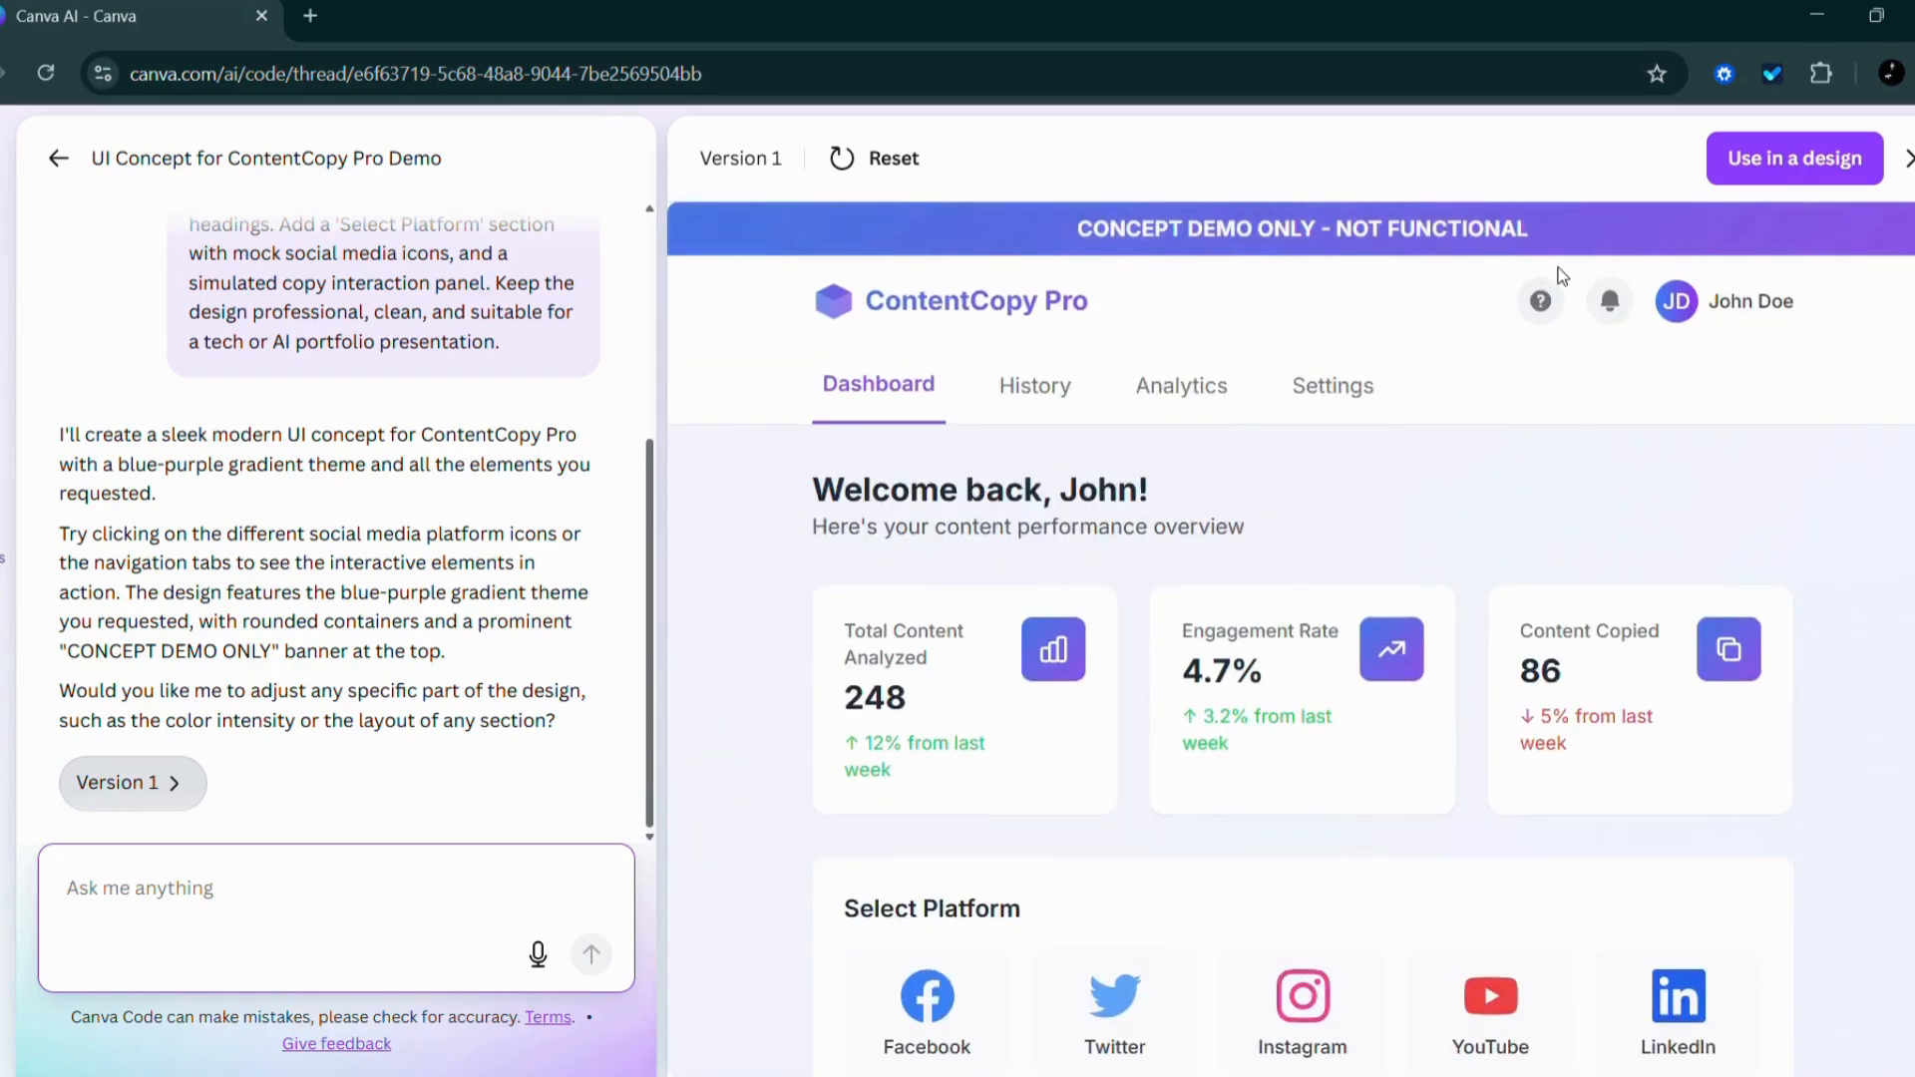
pyautogui.click(1818, 177)
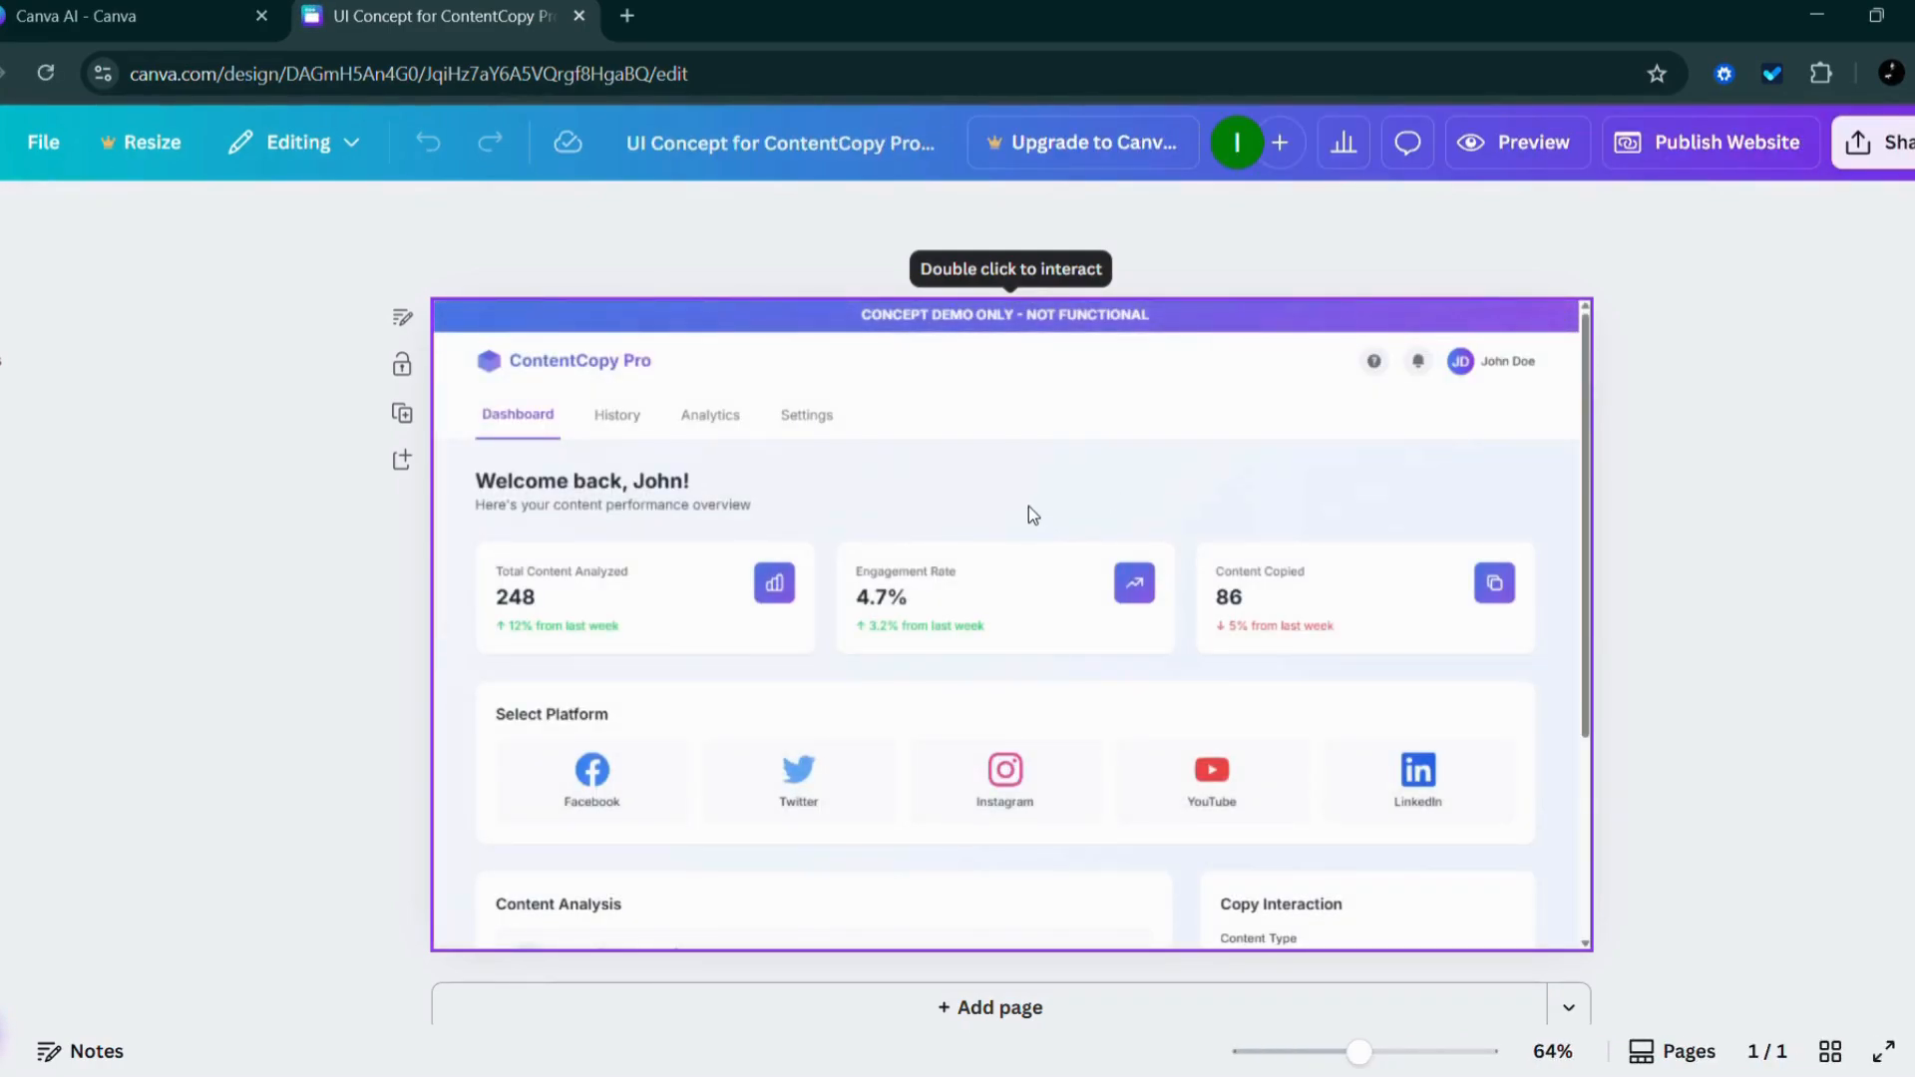
# Preview the dashboard design as a desktop website and examine it from the banner through the Copy Interaction section.
pyautogui.click(1027, 506)
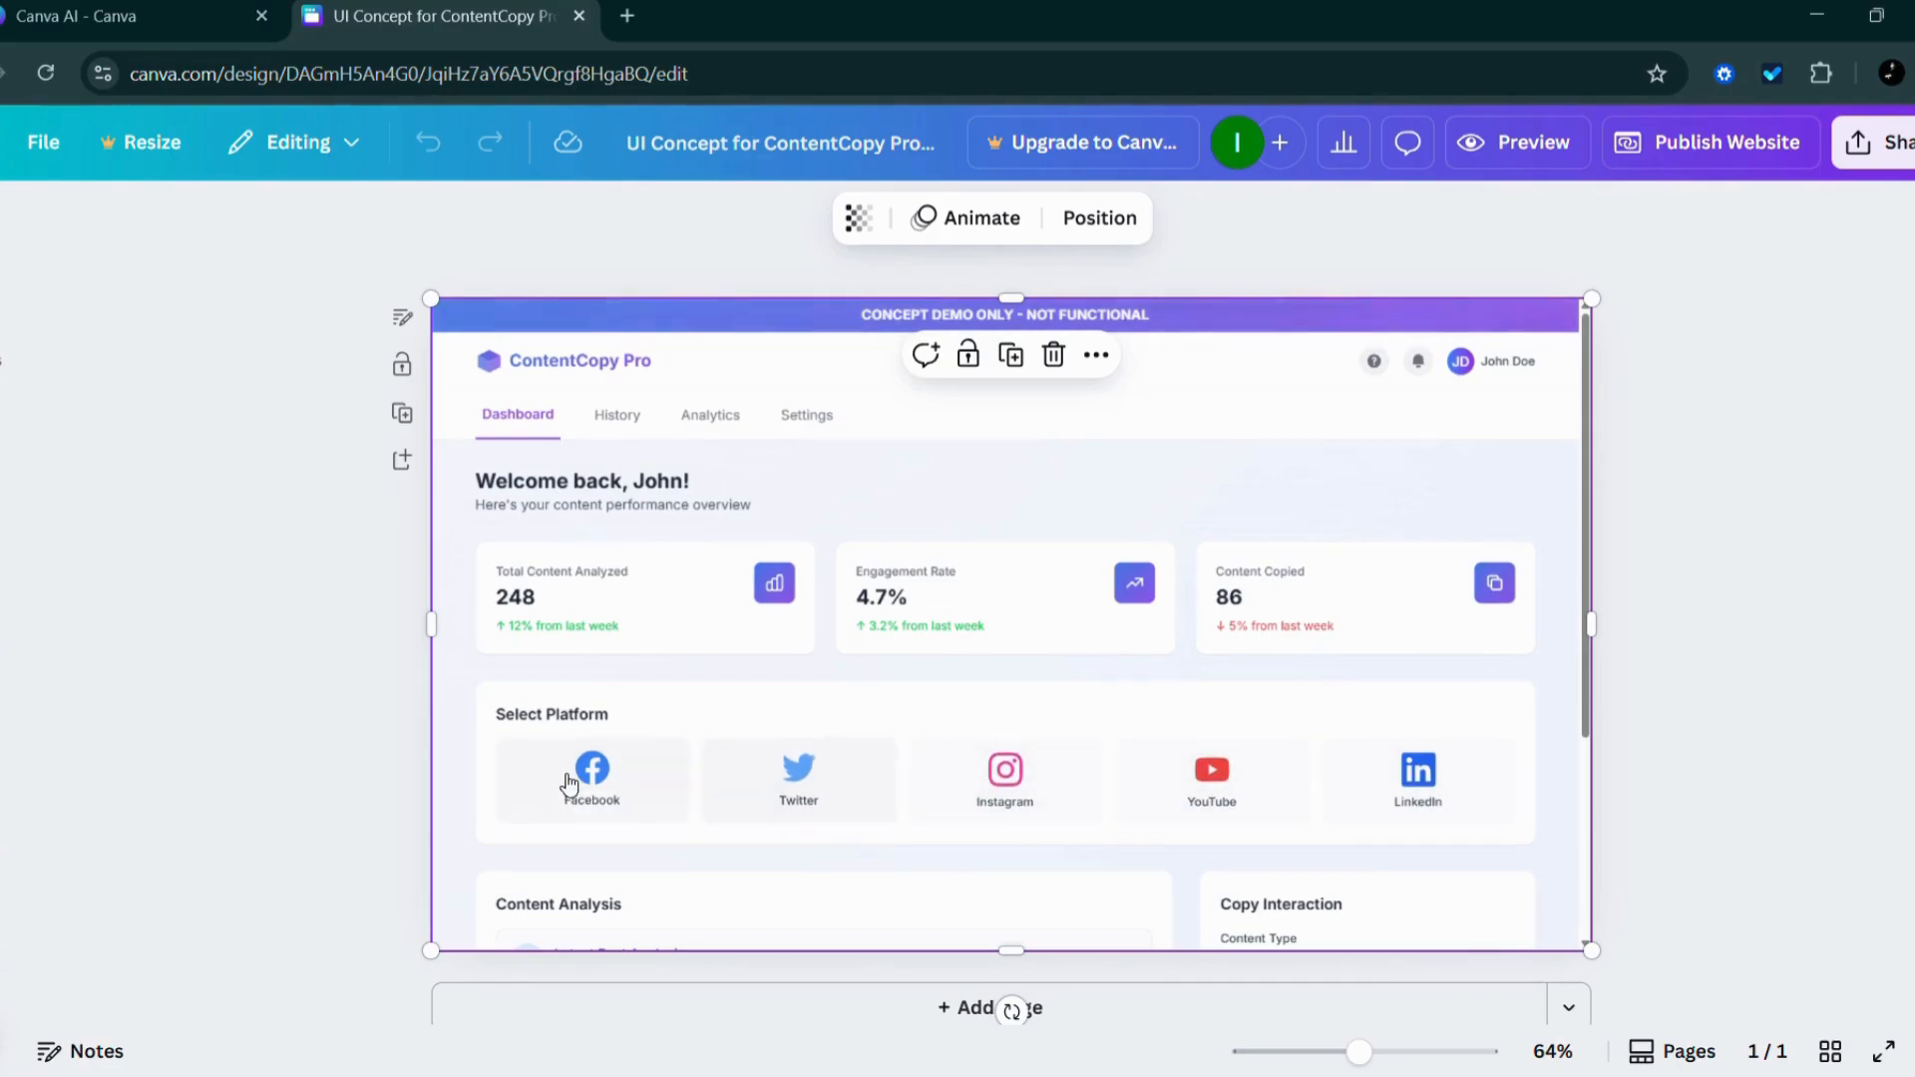
pyautogui.scroll(-5, 763, 798)
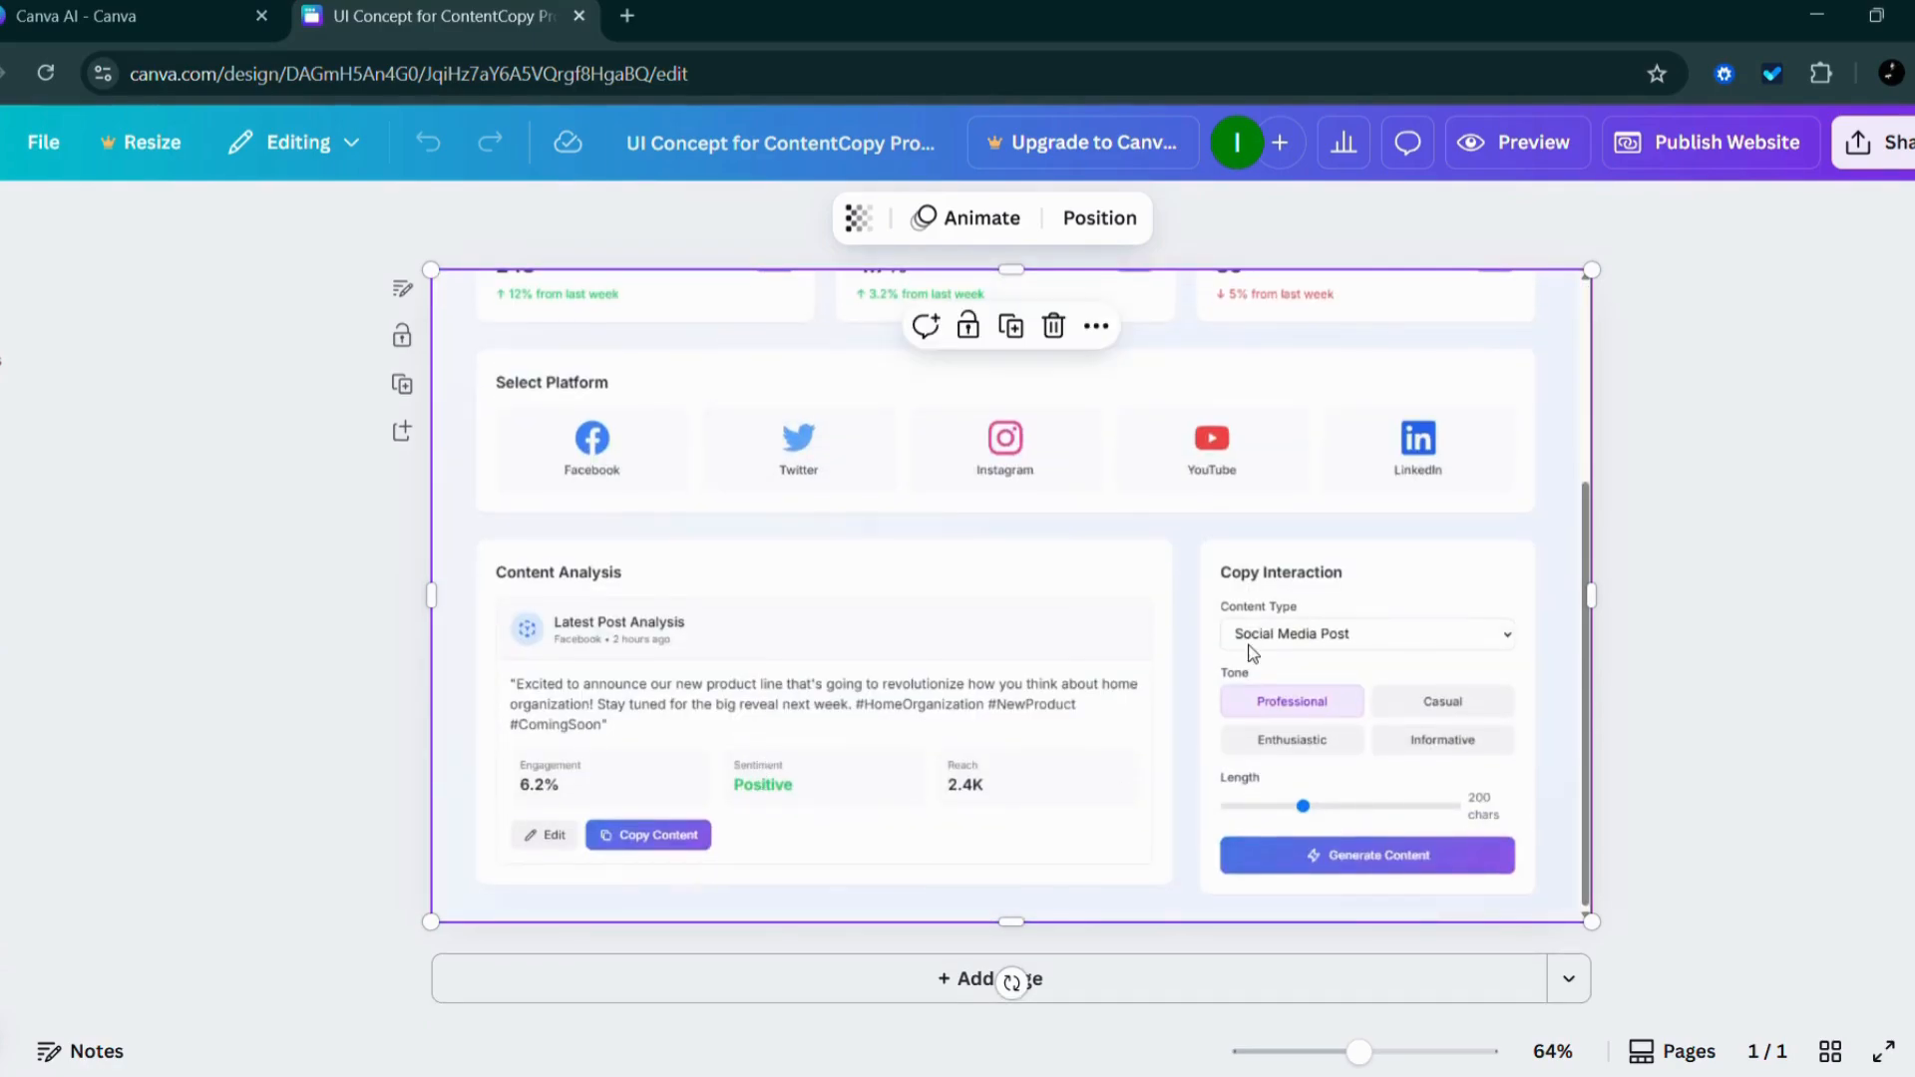
pyautogui.scroll(5, 1253, 653)
pyautogui.hotkey('ctrl', 'alt', 'p')
pyautogui.scroll(-6, 1372, 586)
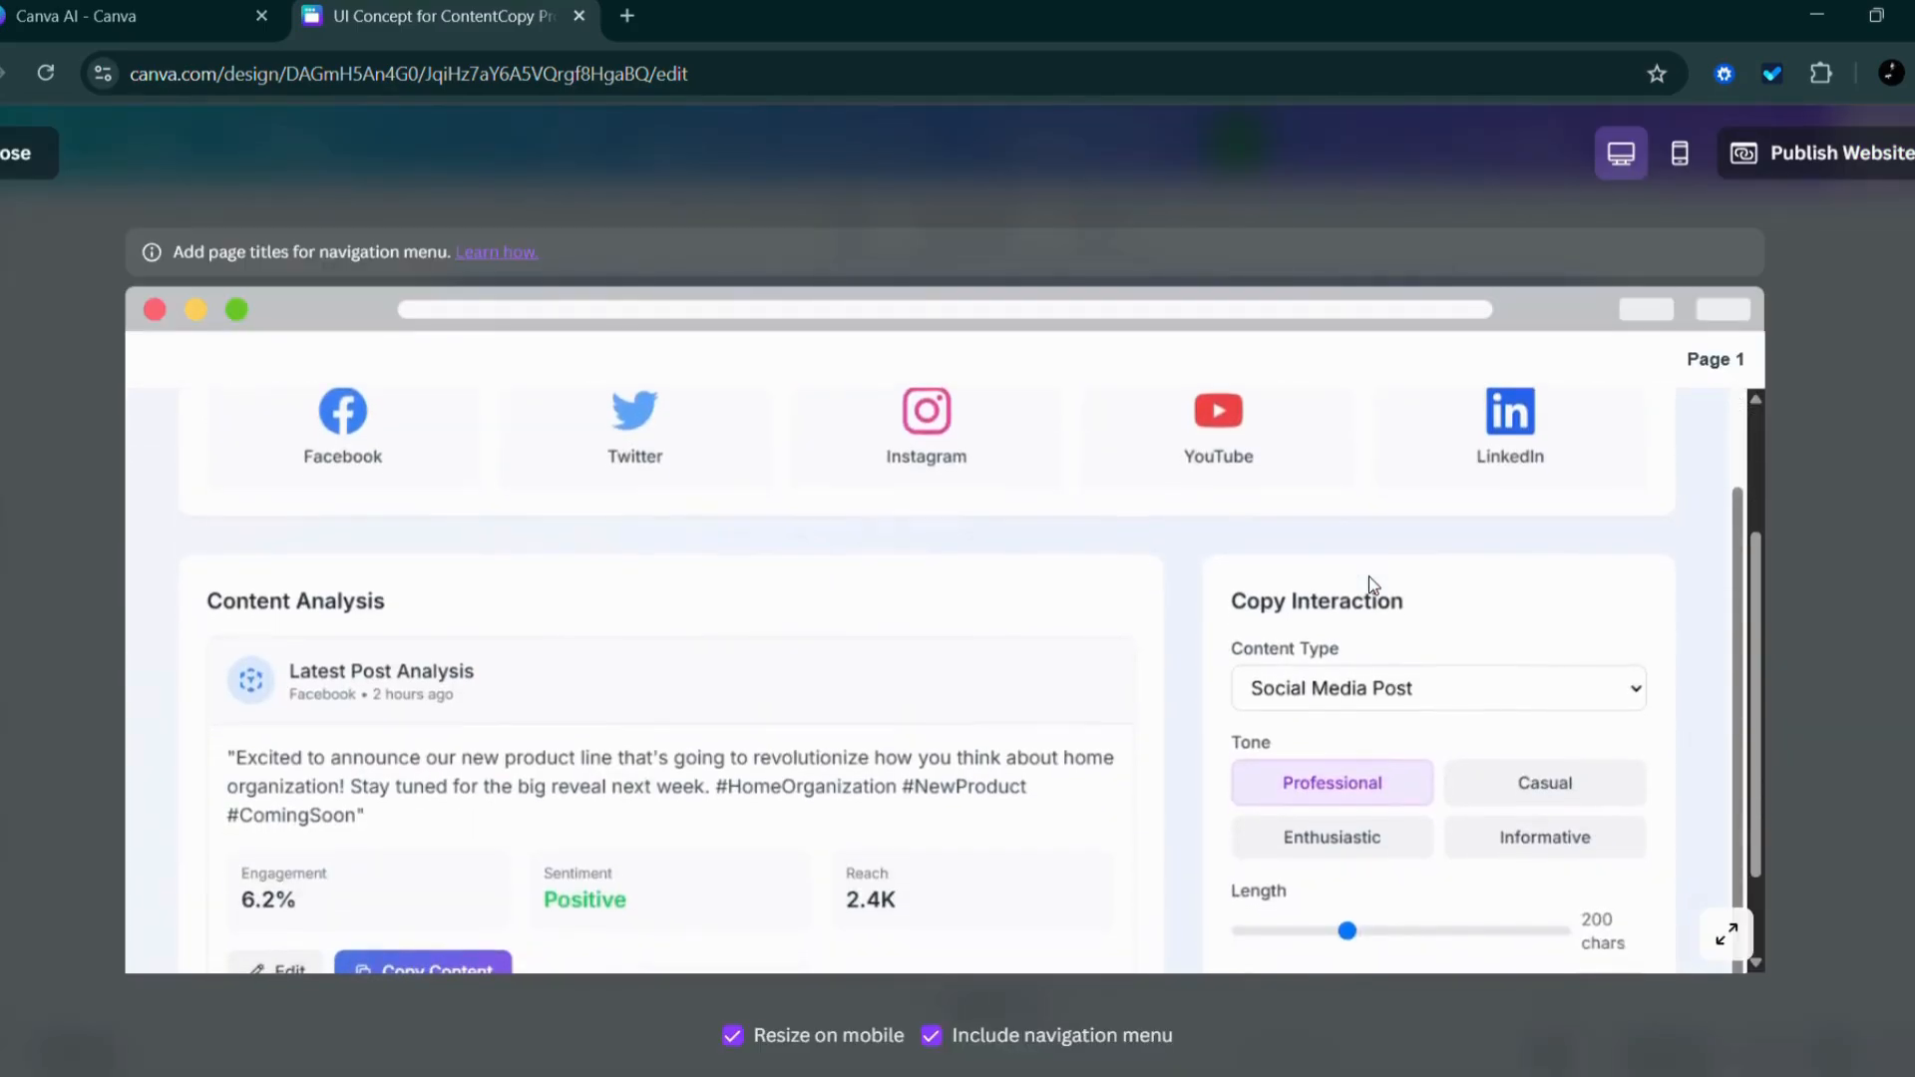
pyautogui.scroll(6, 1372, 586)
pyautogui.scroll(-6, 1372, 586)
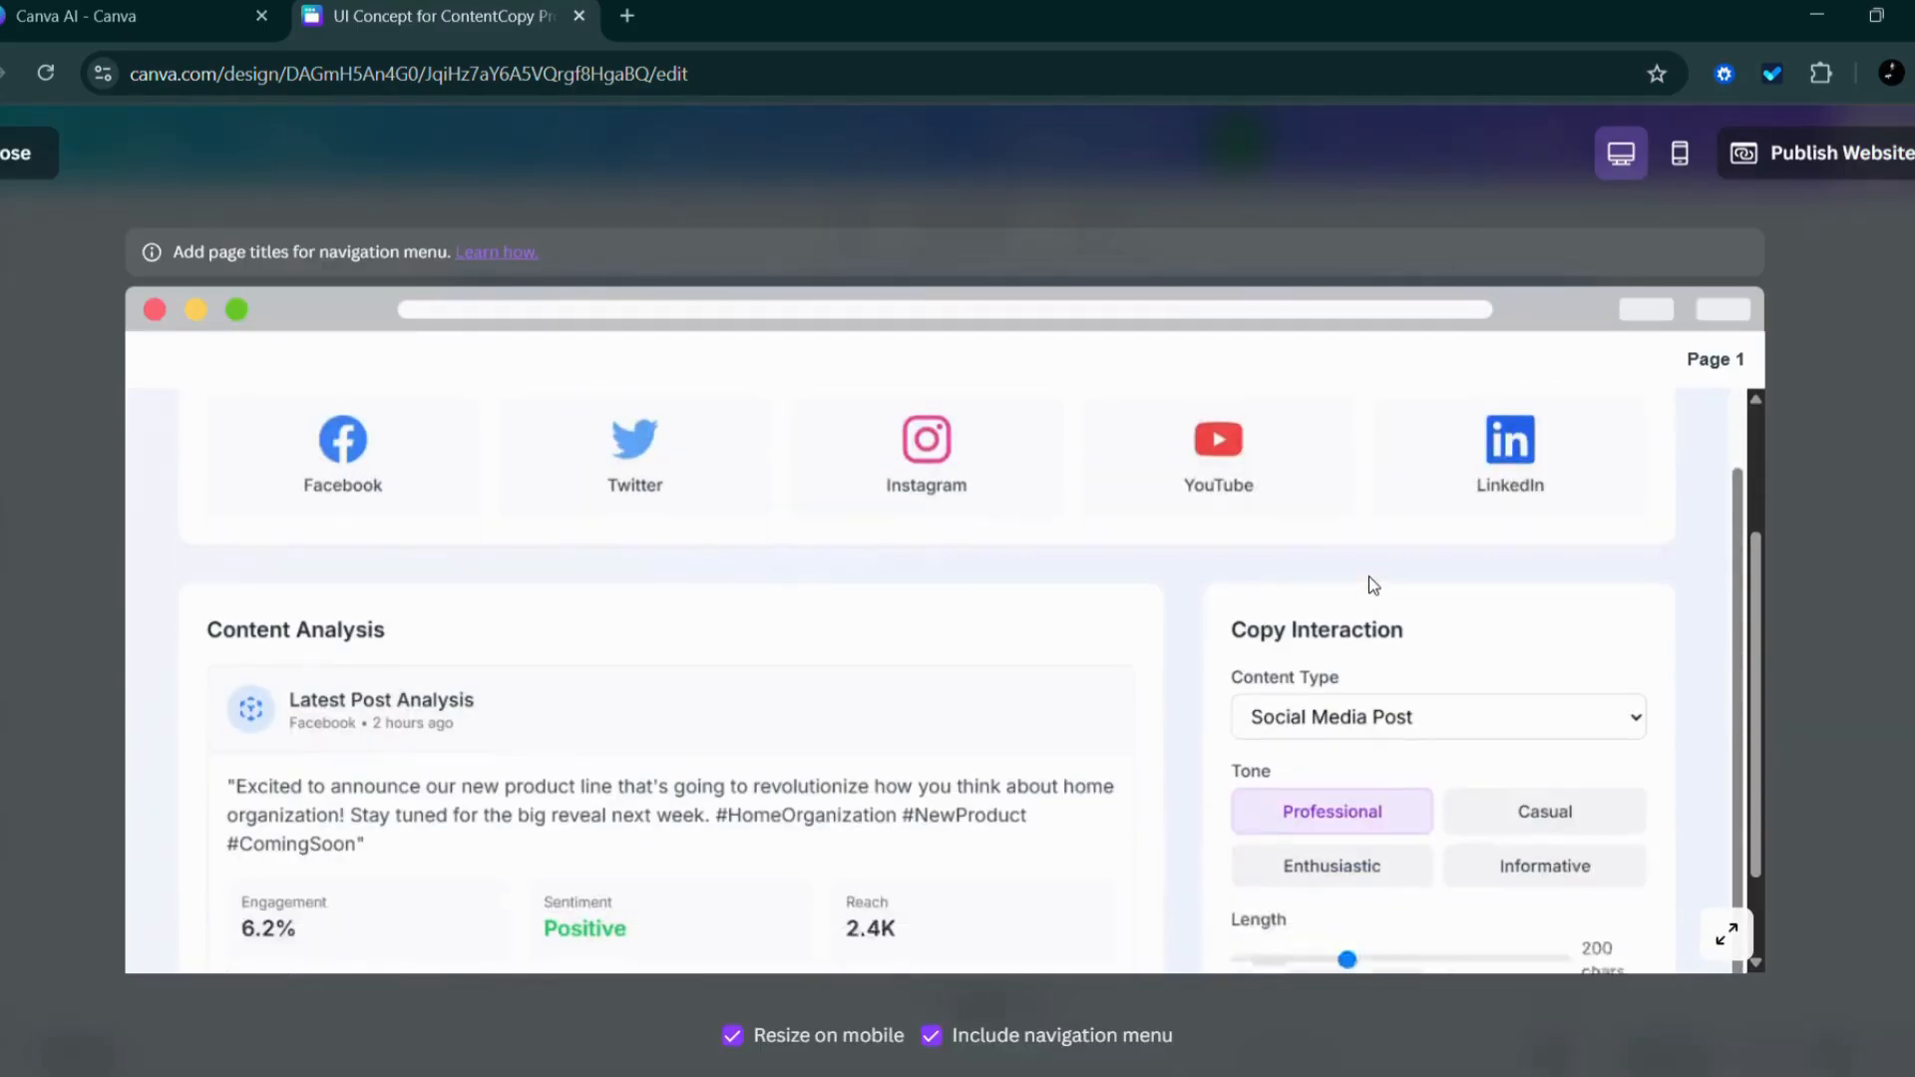
pyautogui.scroll(-2, 1372, 586)
pyautogui.scroll(8, 1372, 586)
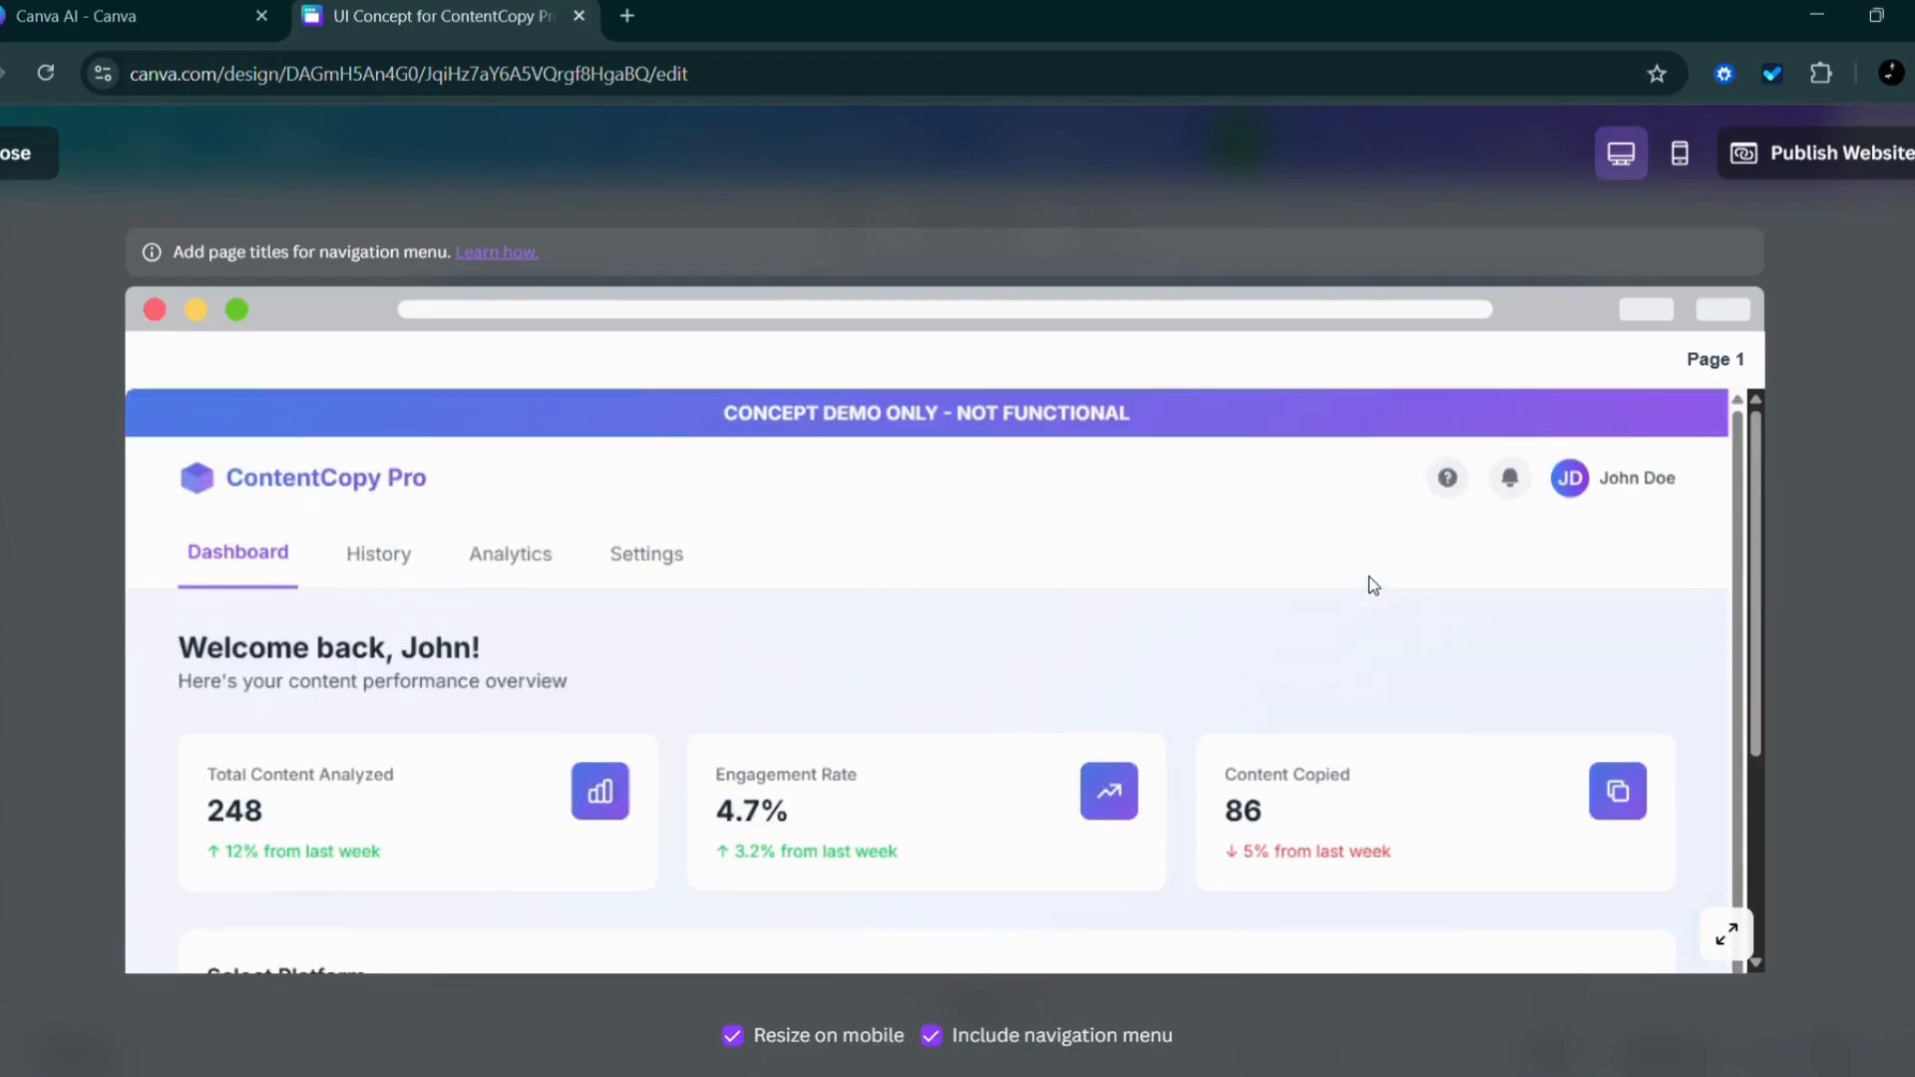
# Check the website preview in mobile view down to the Copy Interaction section, and close the preview.
pyautogui.click(1680, 155)
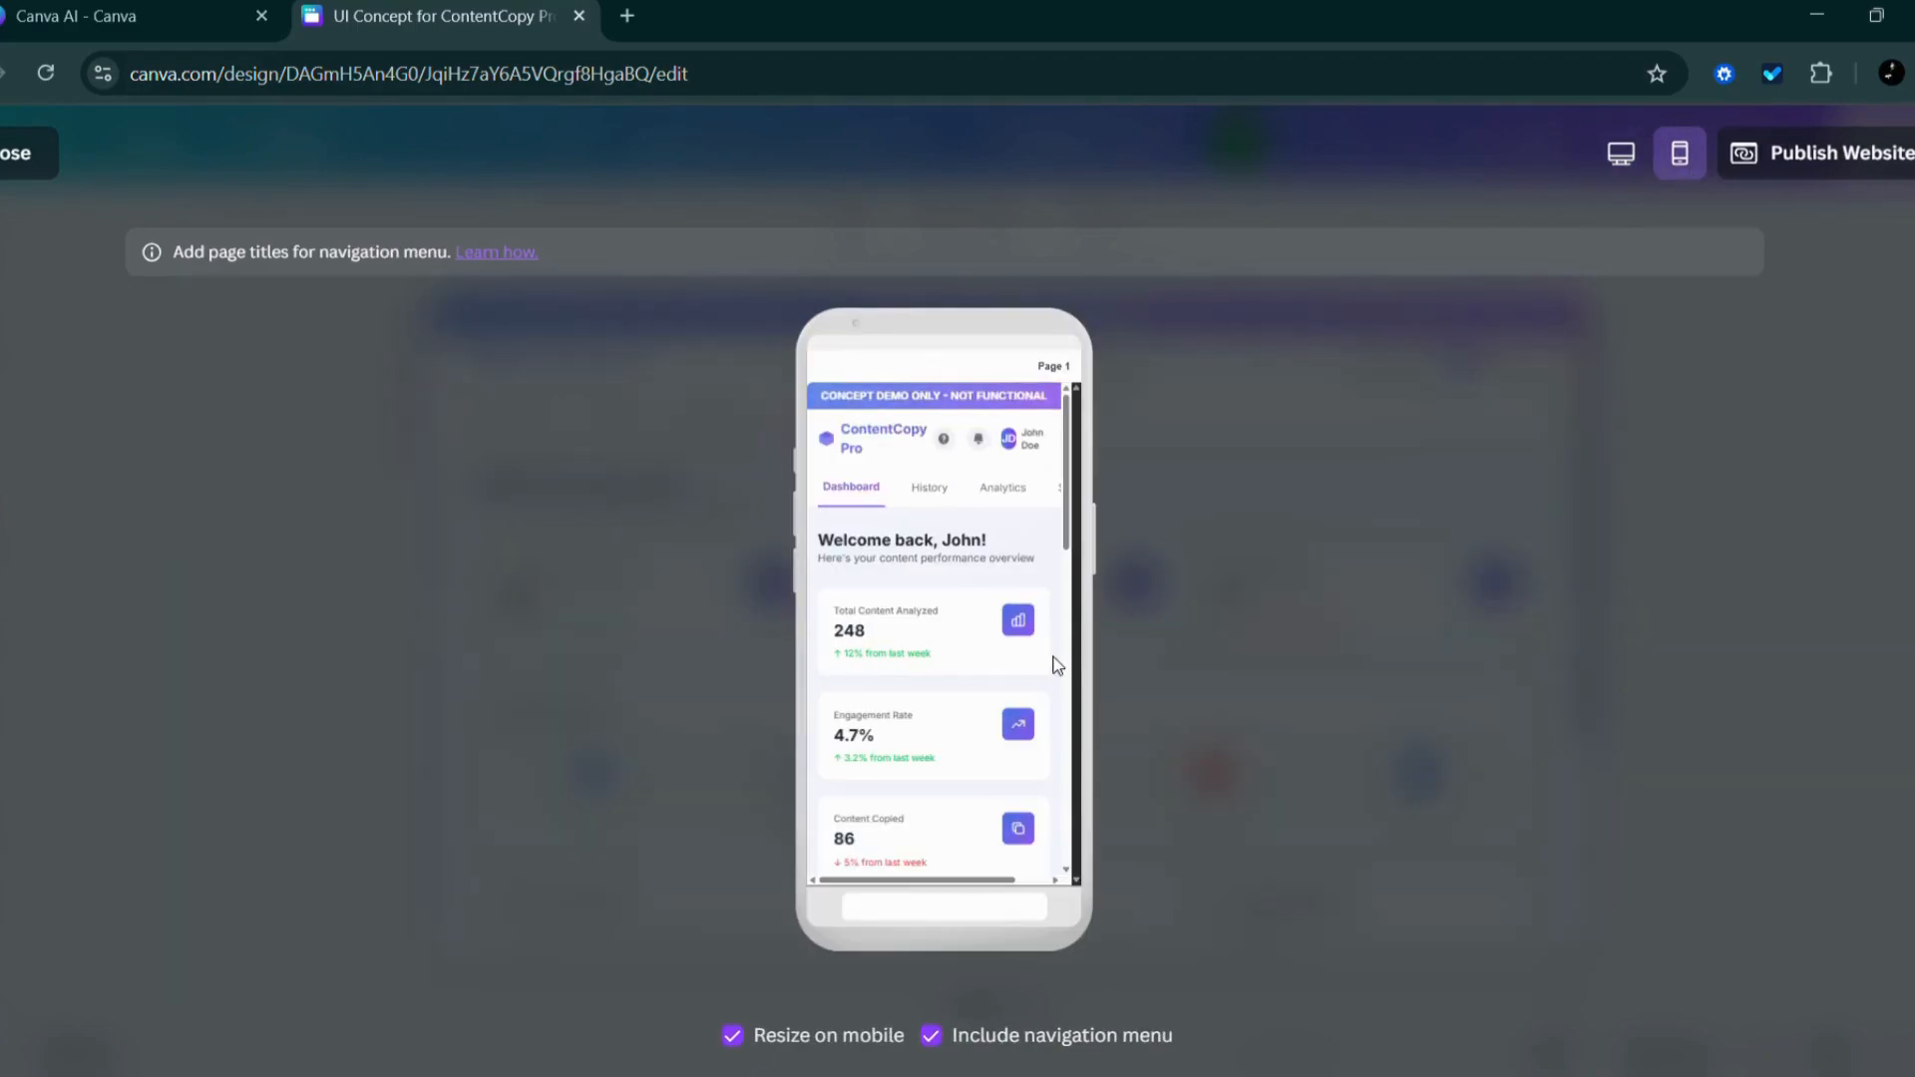
pyautogui.scroll(-10, 1053, 666)
pyautogui.scroll(-3, 1053, 667)
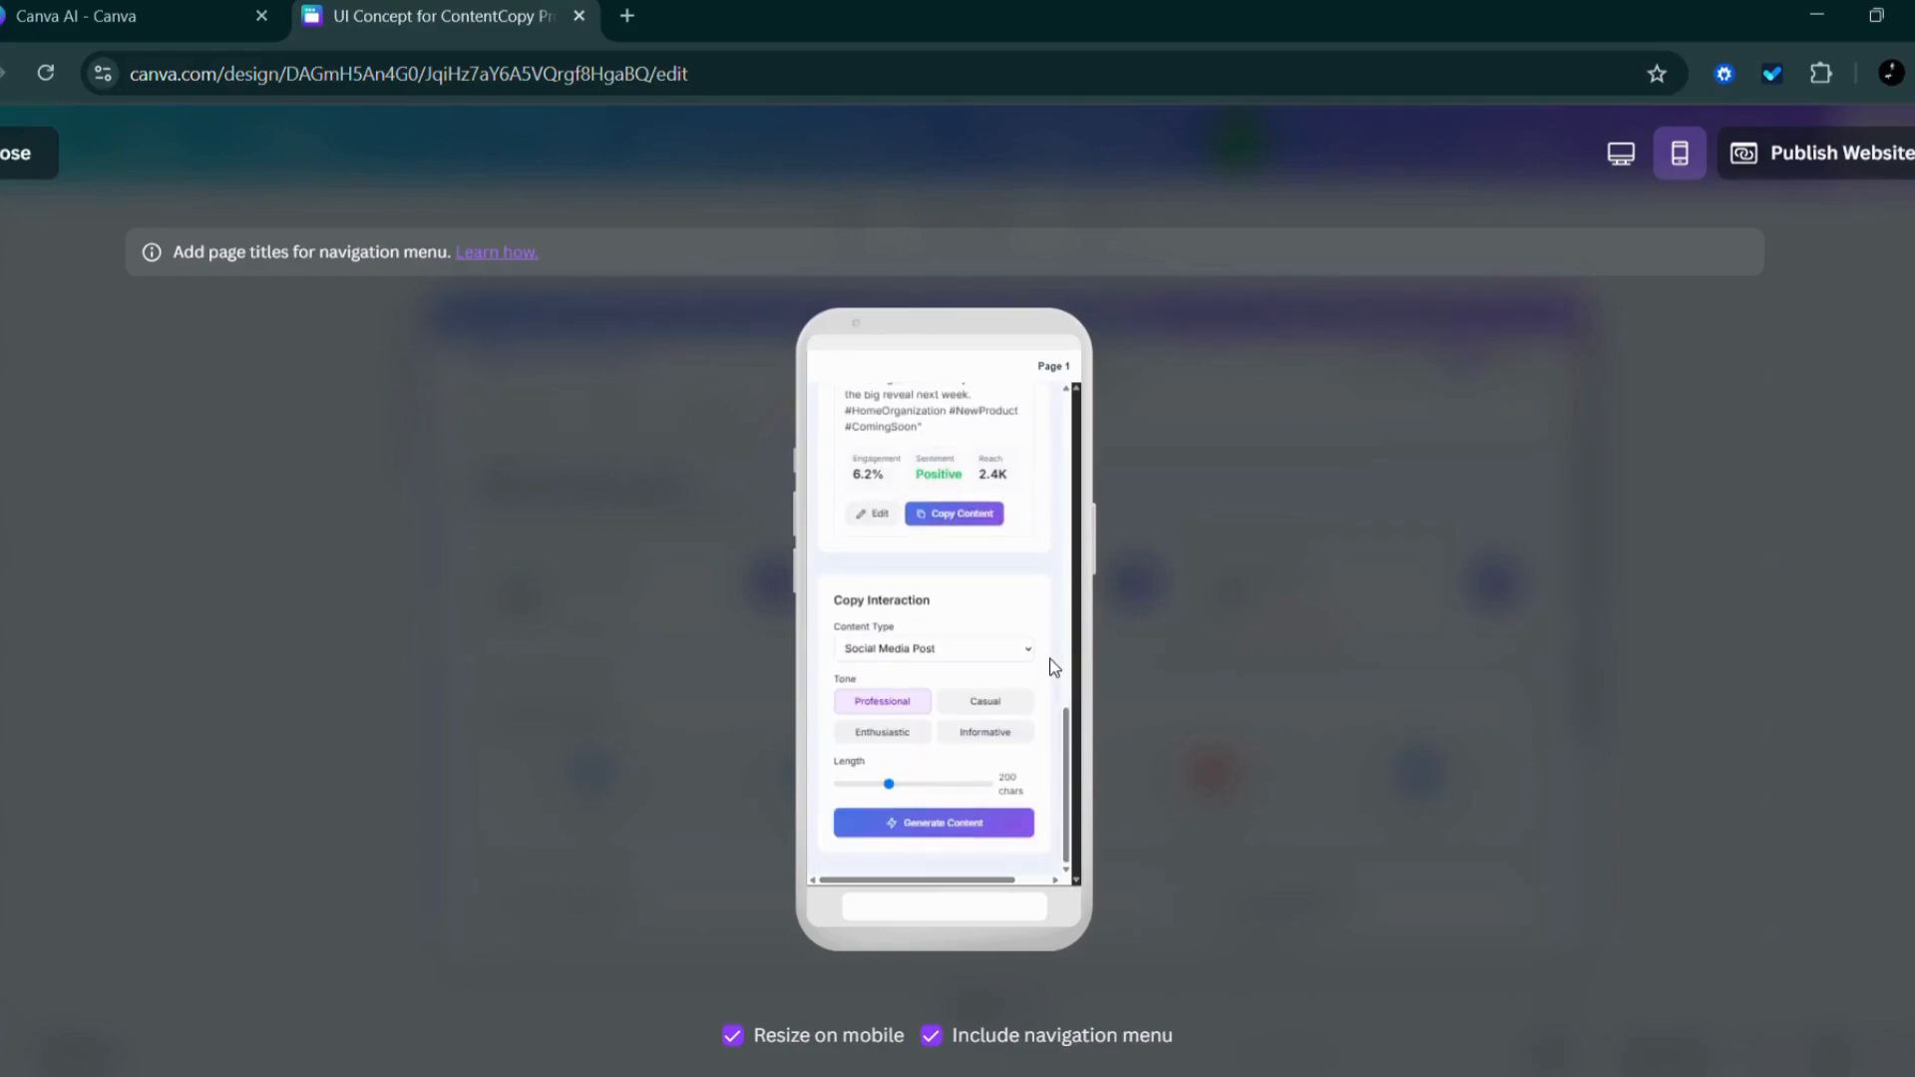
pyautogui.scroll(5, 1053, 666)
pyautogui.press('Escape')
# Look over the design's sharing options and the website publishing options, including the browser tab and description settings.
pyautogui.click(1875, 142)
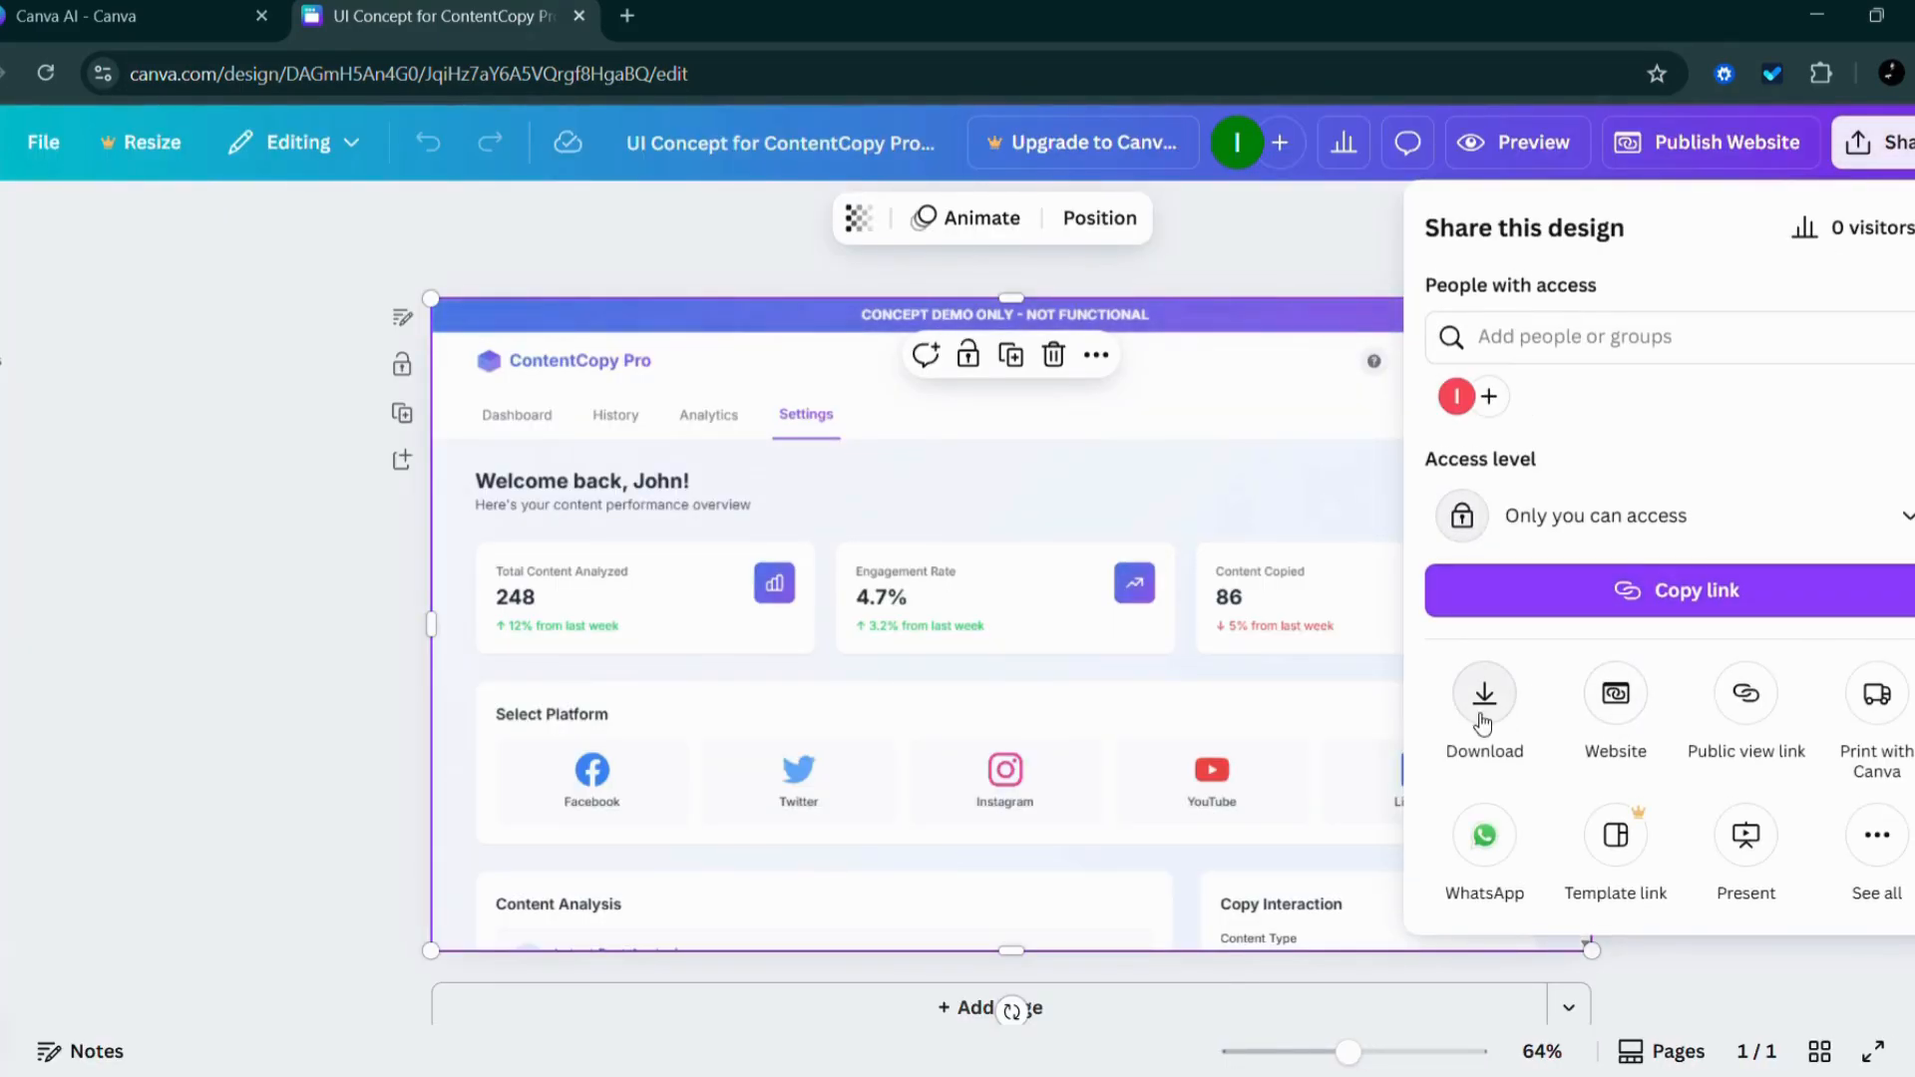
pyautogui.click(1726, 598)
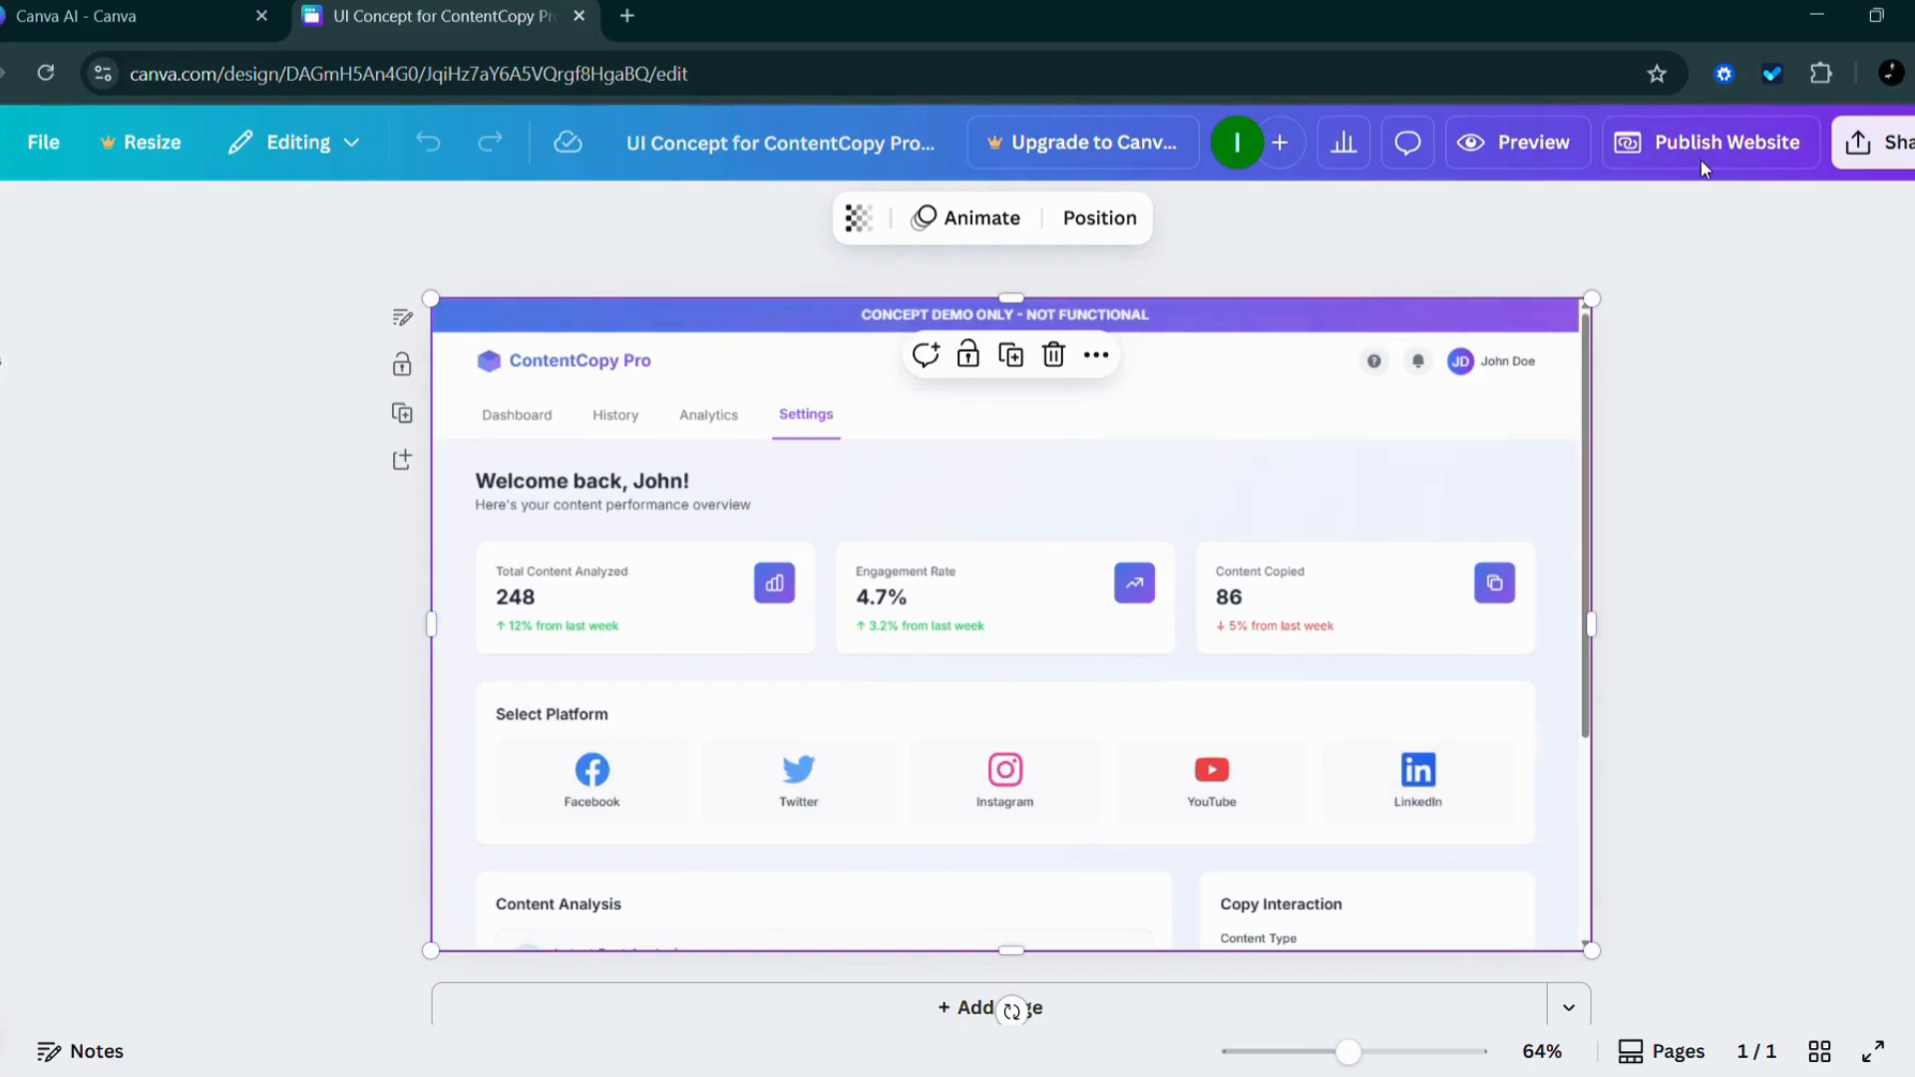
pyautogui.click(1625, 141)
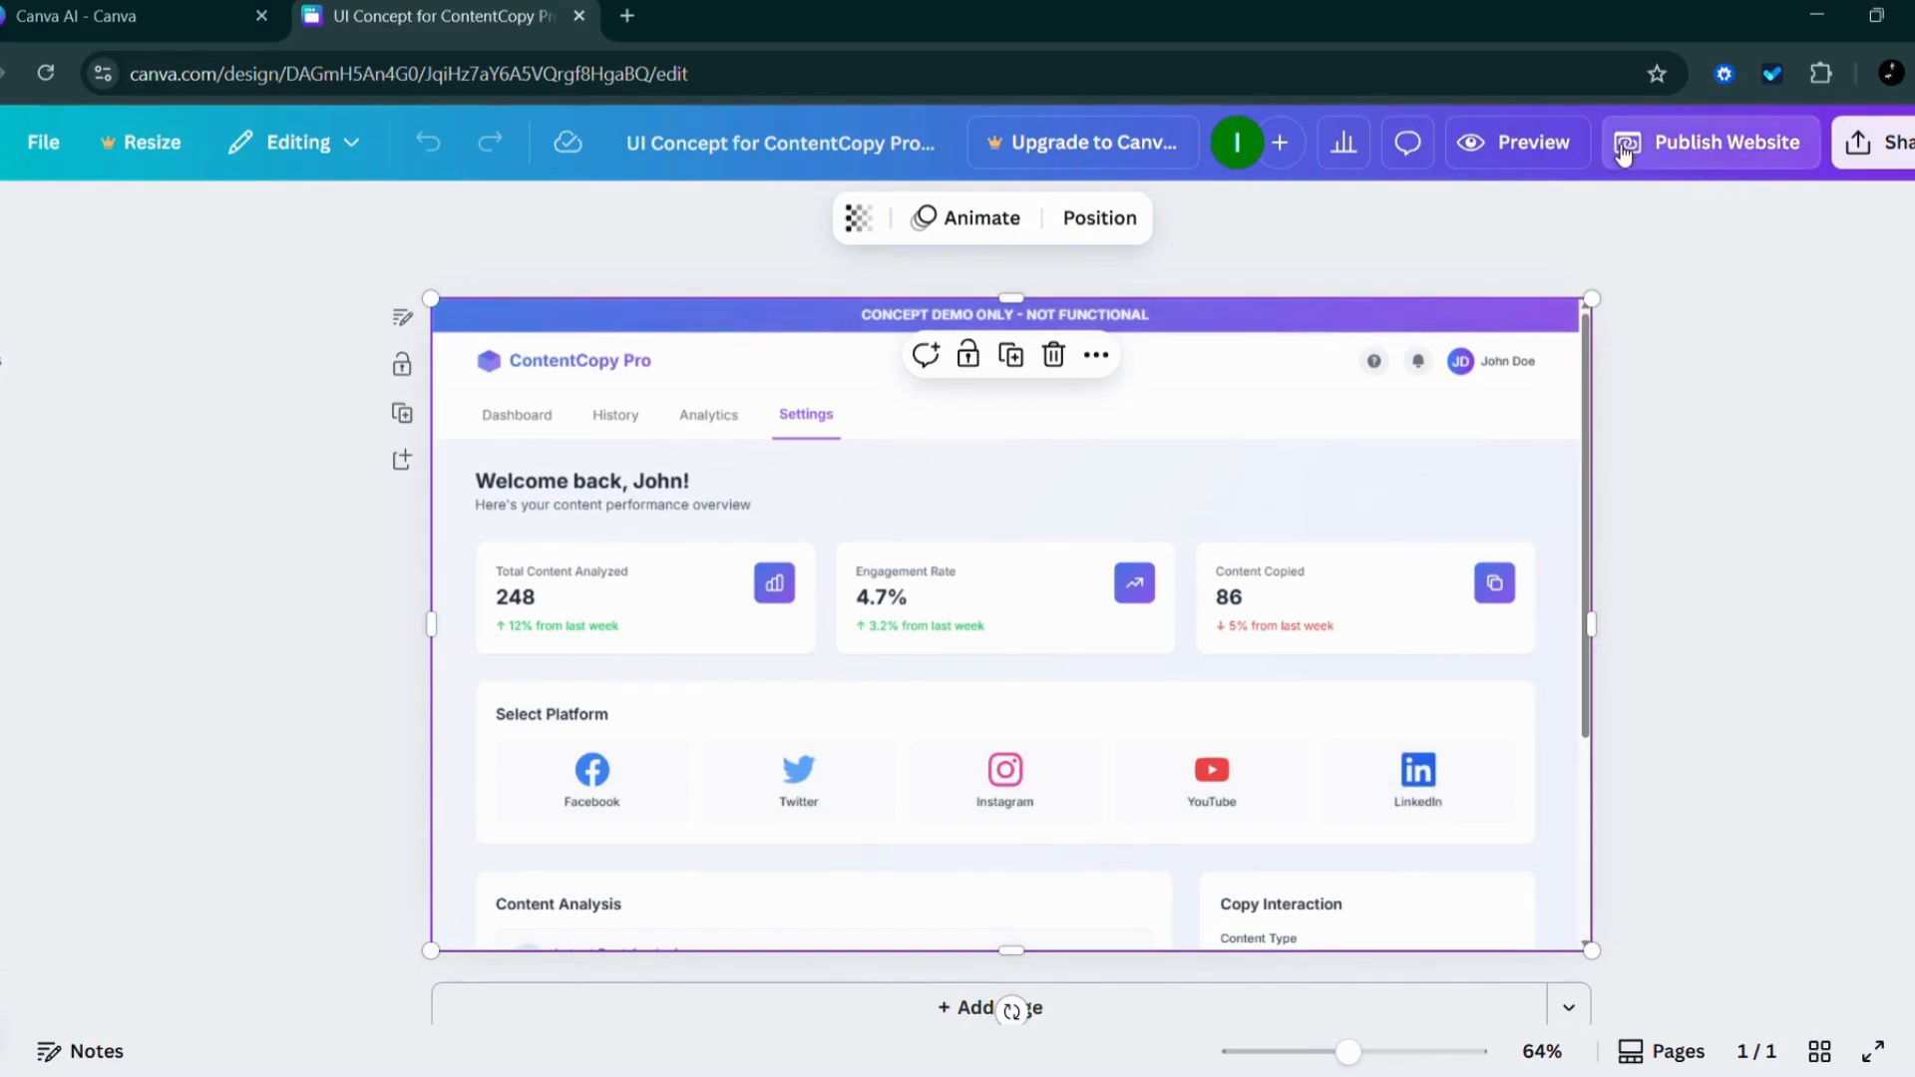
pyautogui.scroll(-1, 1695, 638)
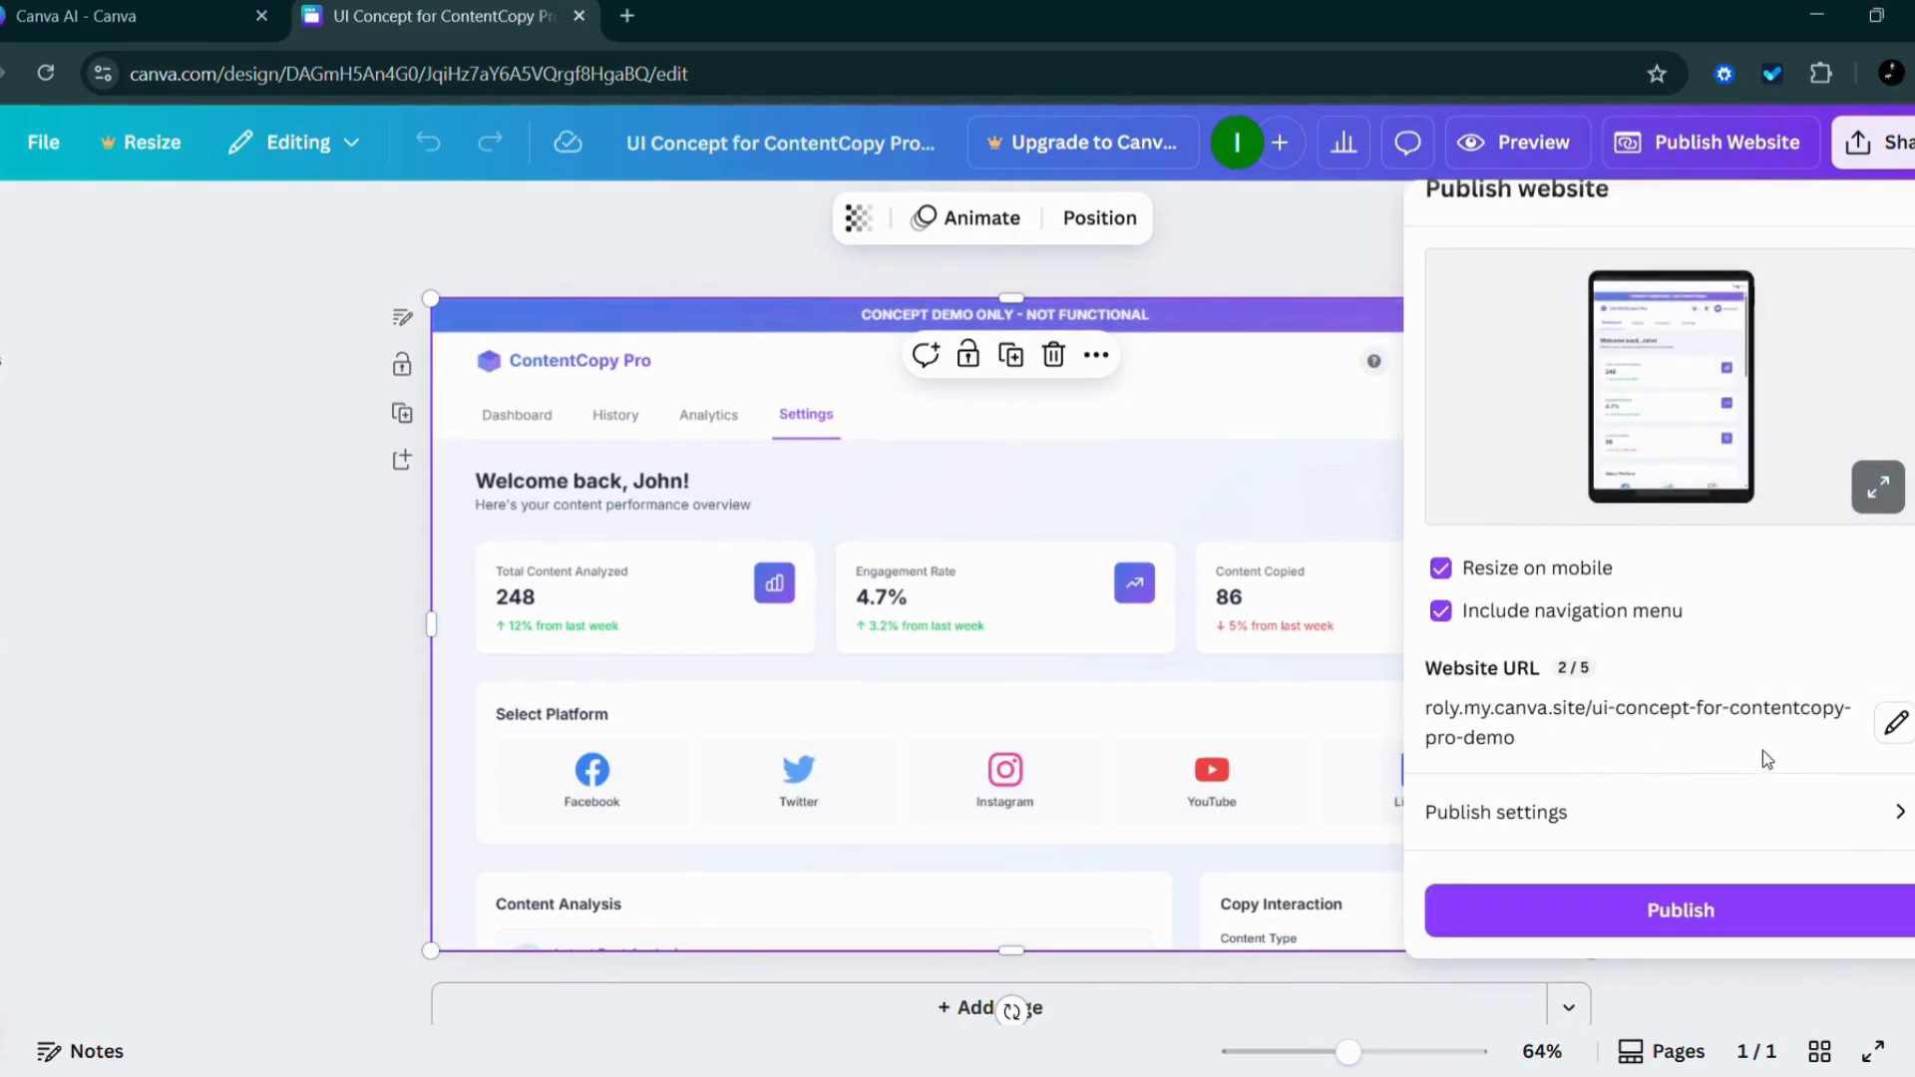
pyautogui.click(1848, 810)
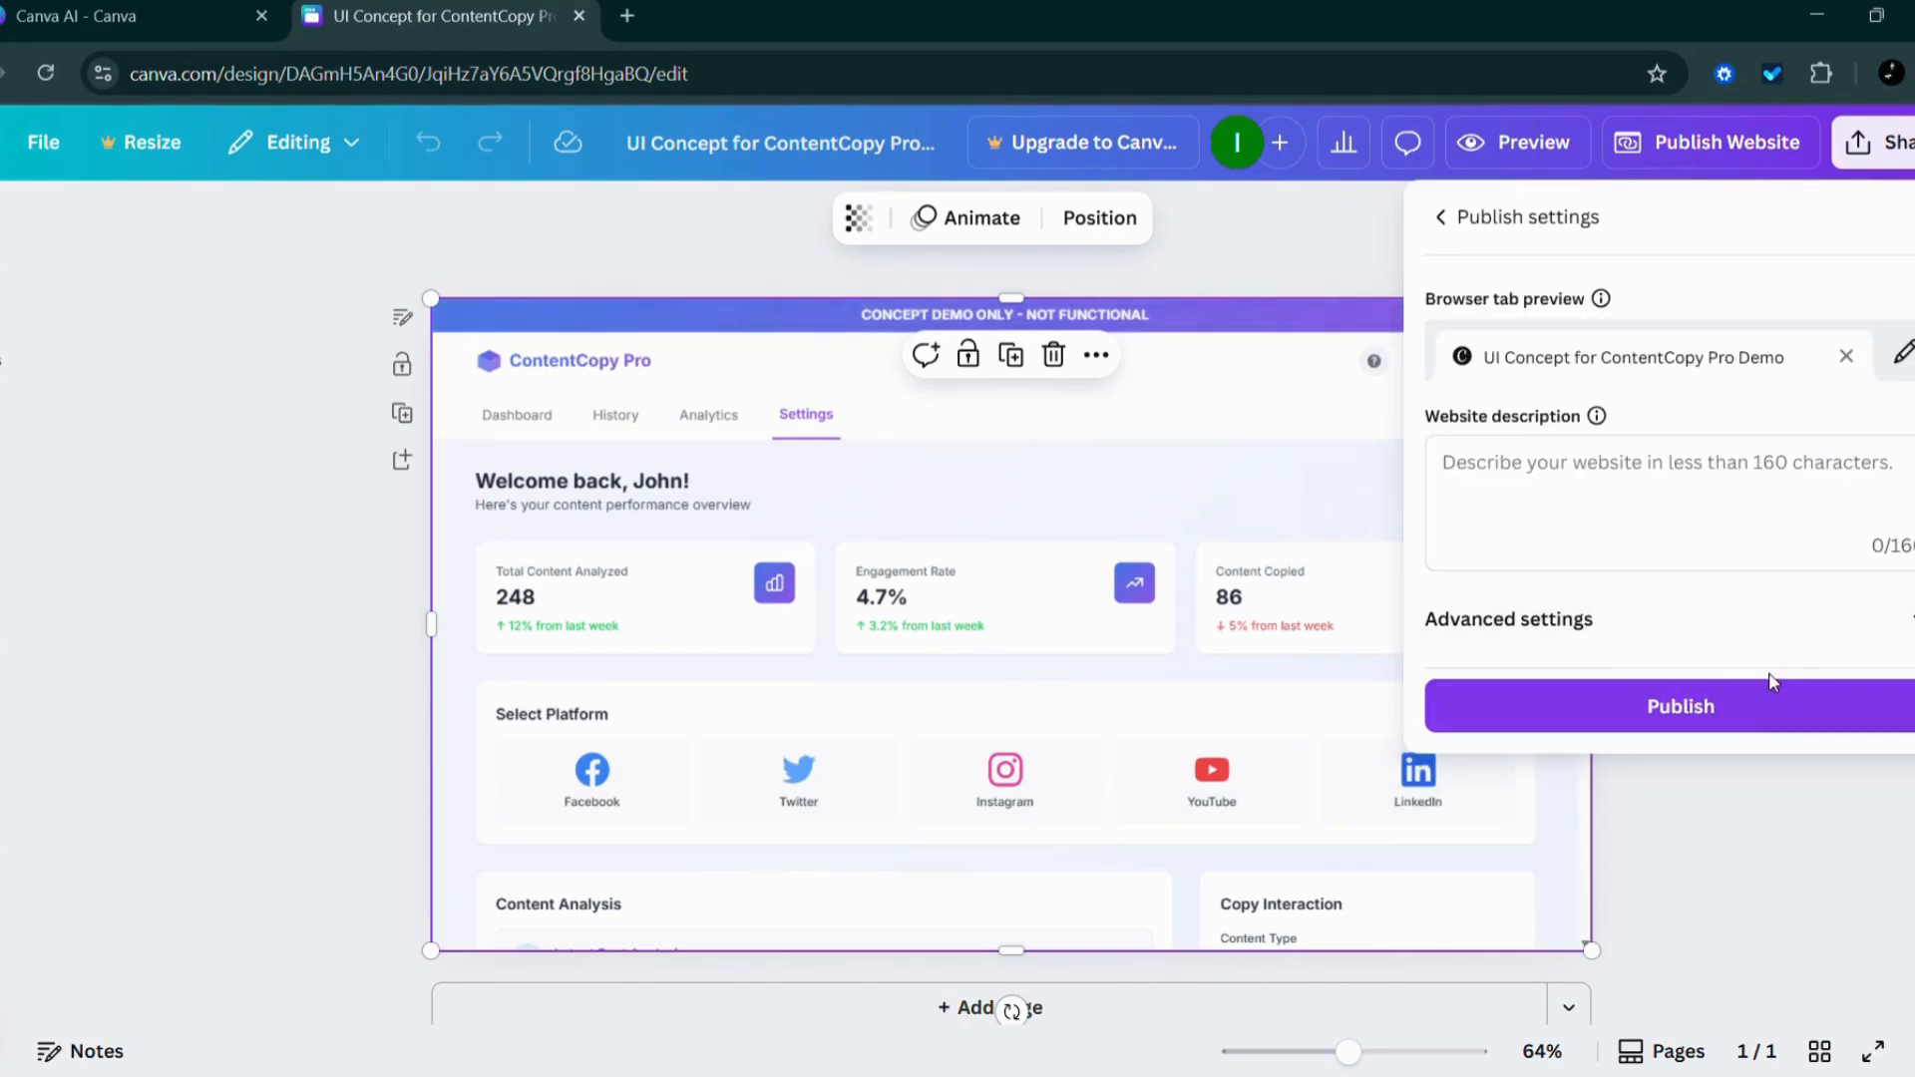
pyautogui.click(1440, 216)
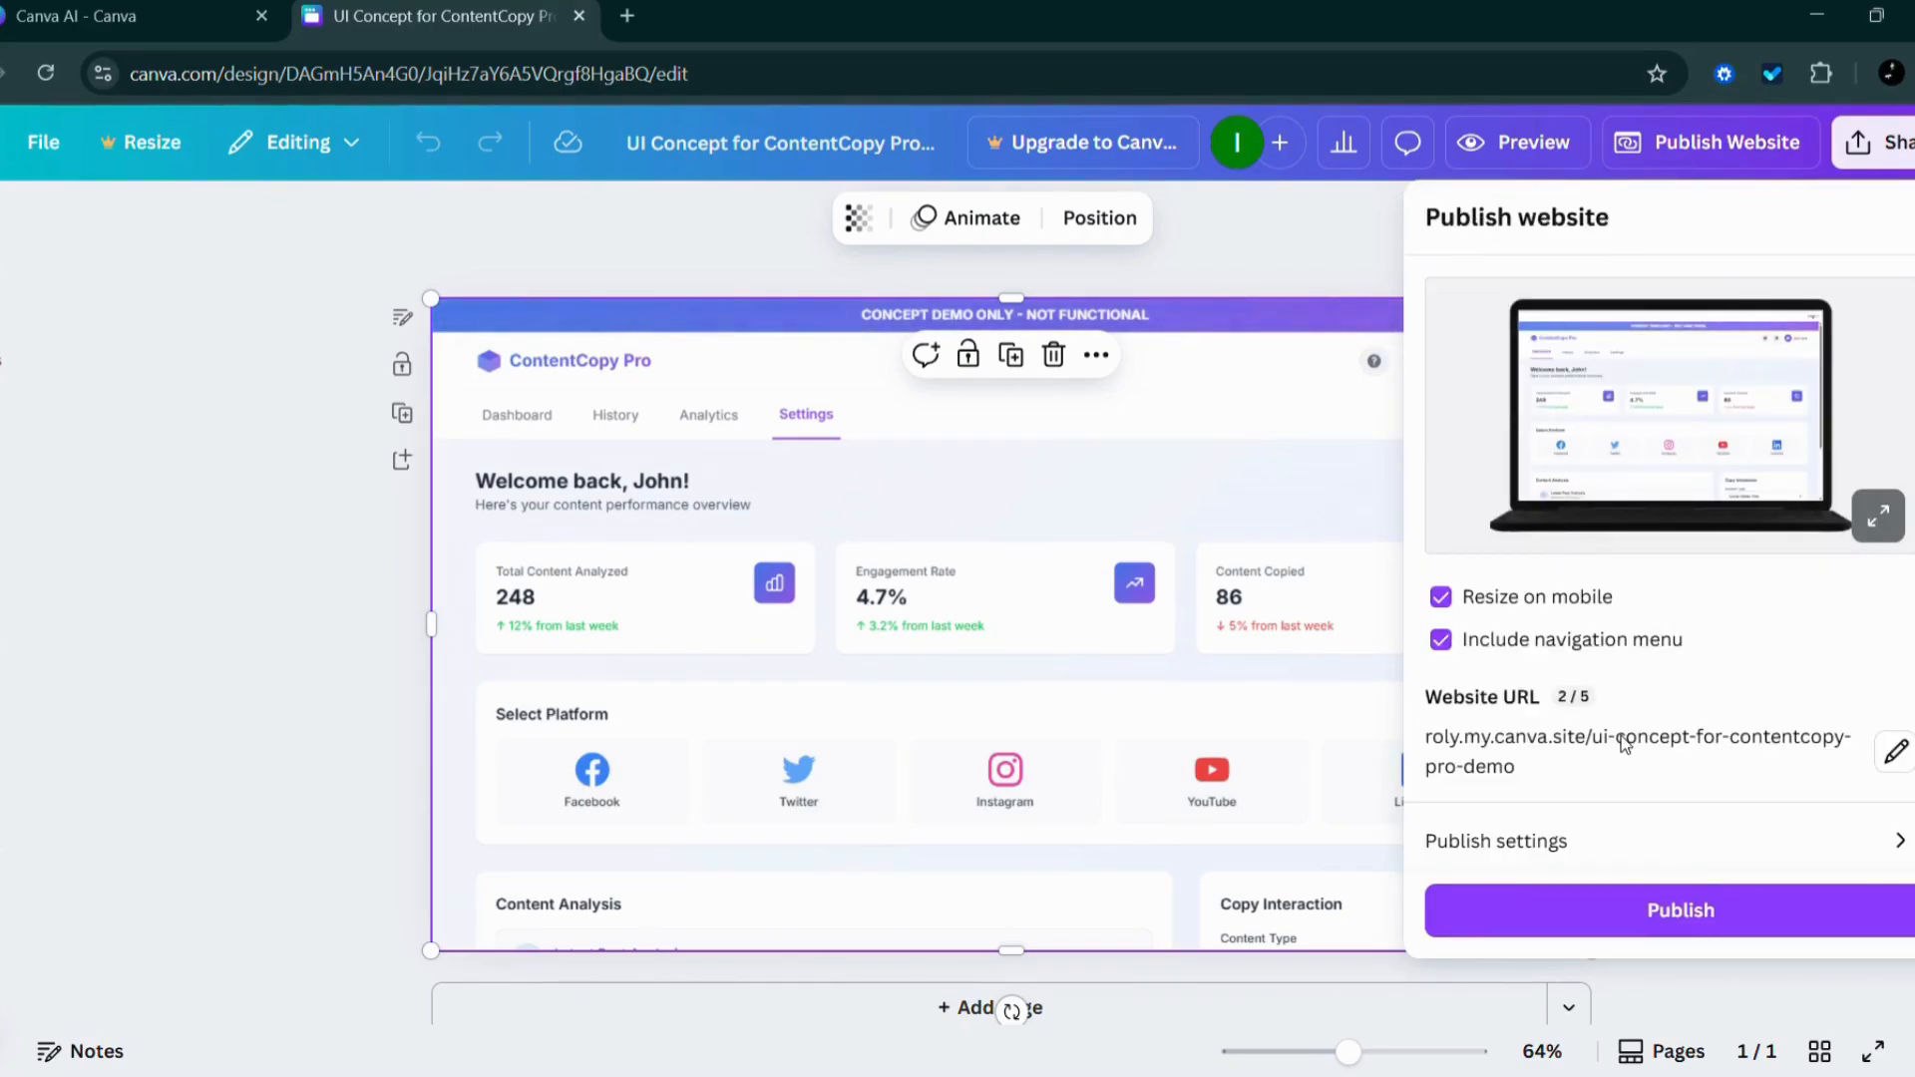
pyautogui.click(1300, 253)
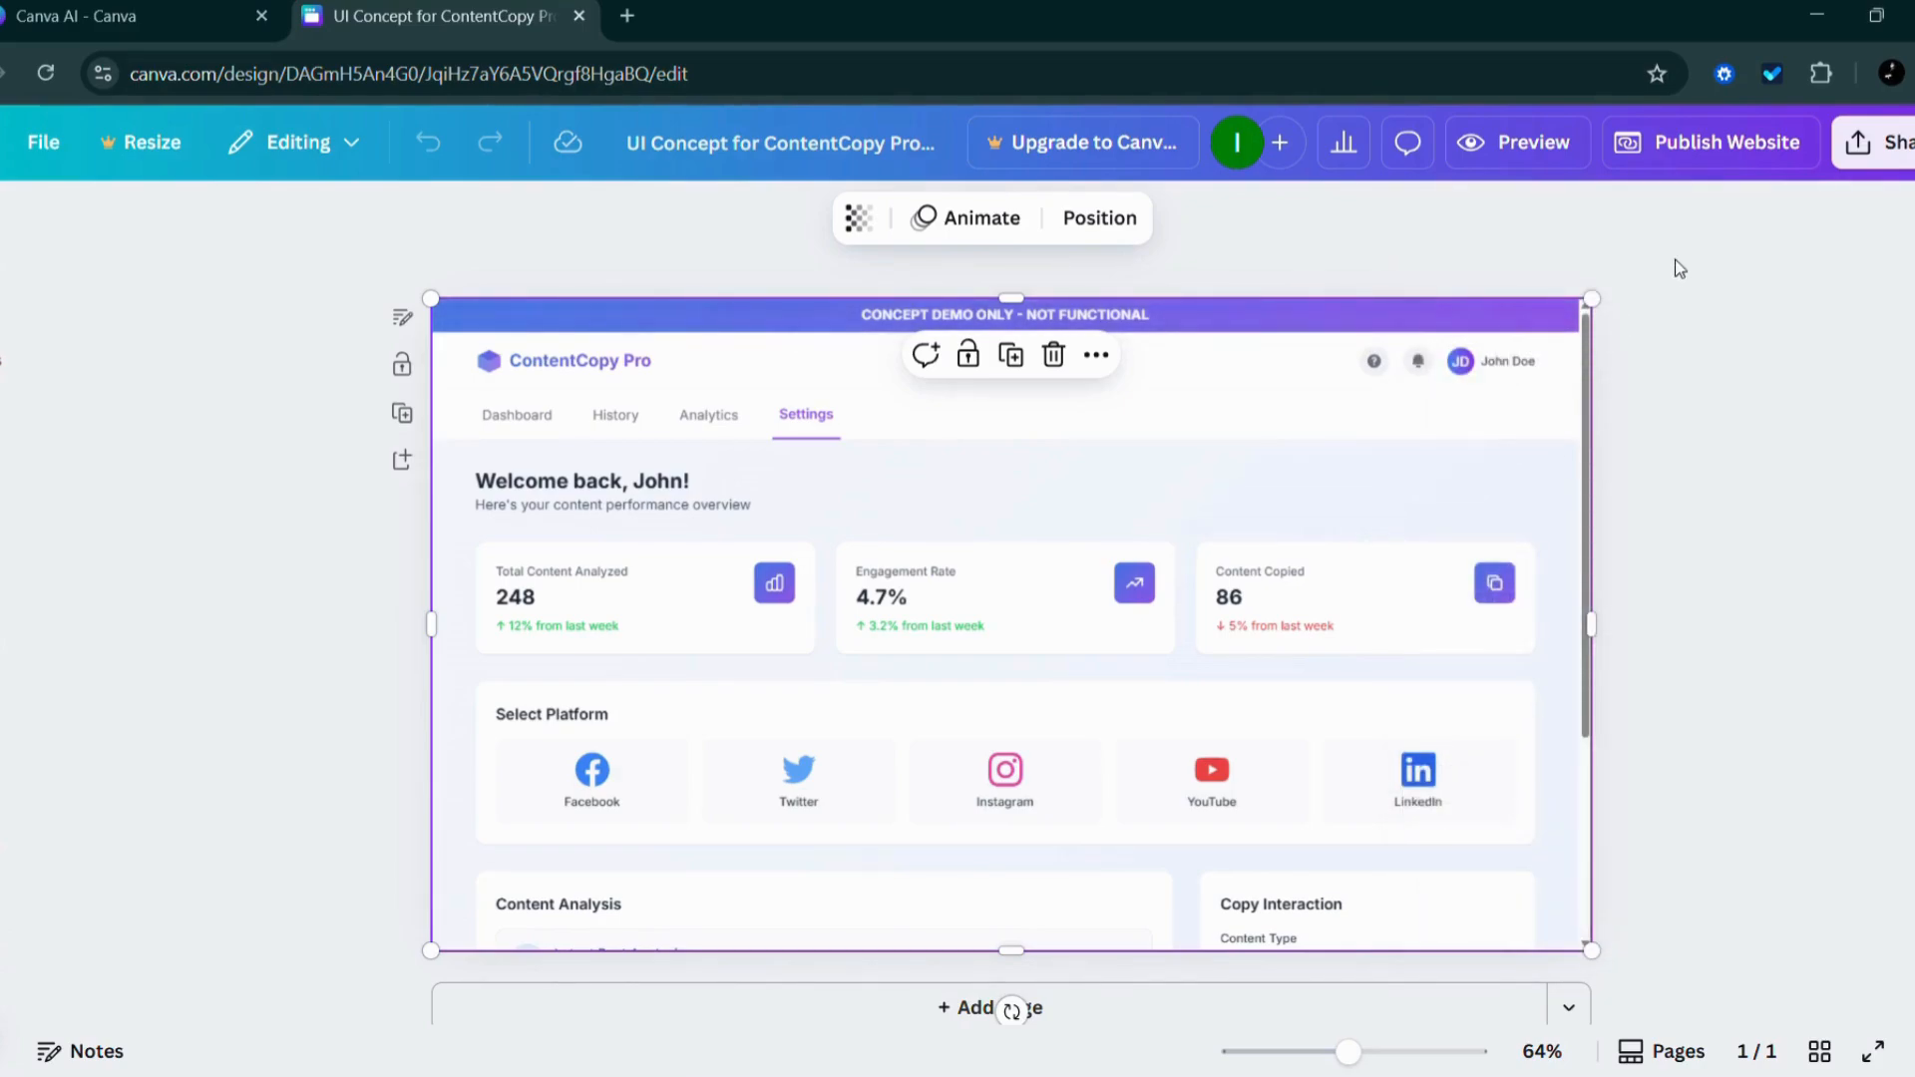
# Preview the website in desktop view once more and return to the editor.
pyautogui.click(1533, 148)
pyautogui.scroll(-5, 1444, 578)
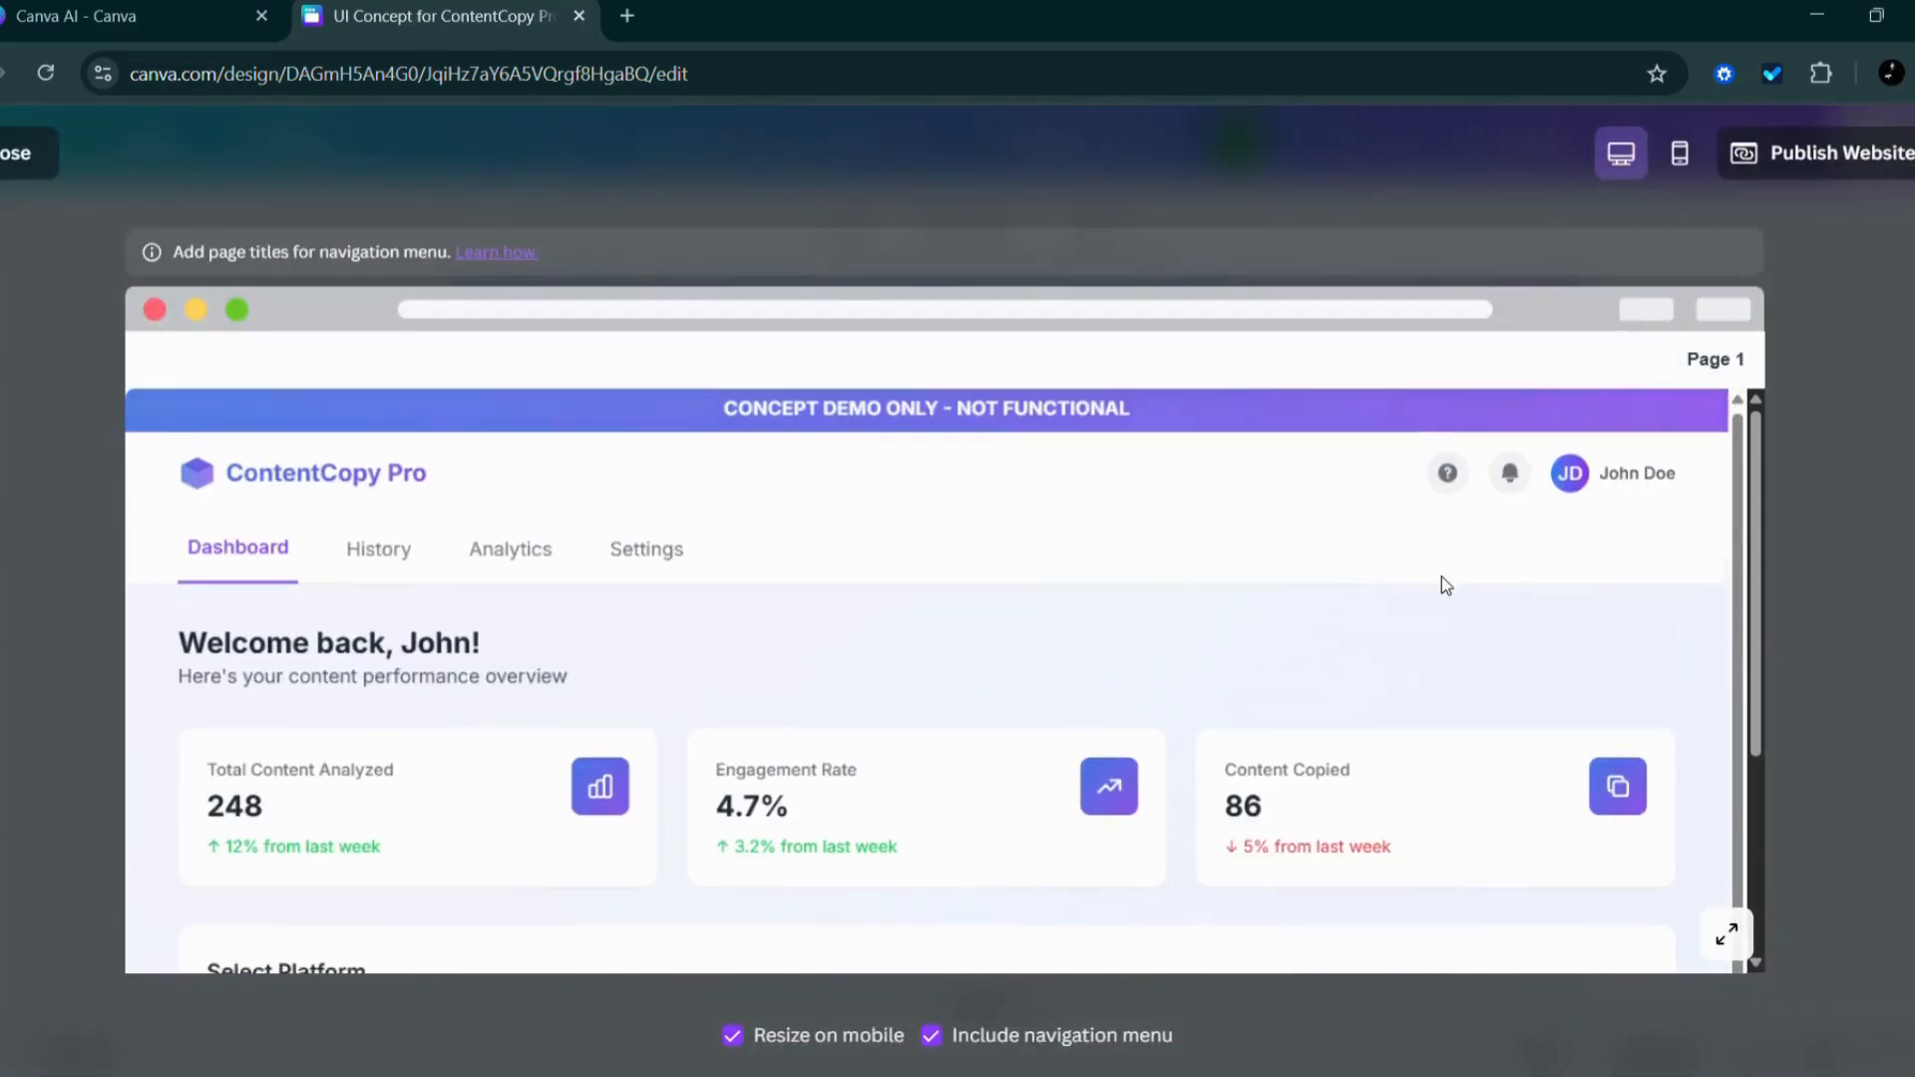
pyautogui.scroll(5, 1440, 577)
pyautogui.click(30, 154)
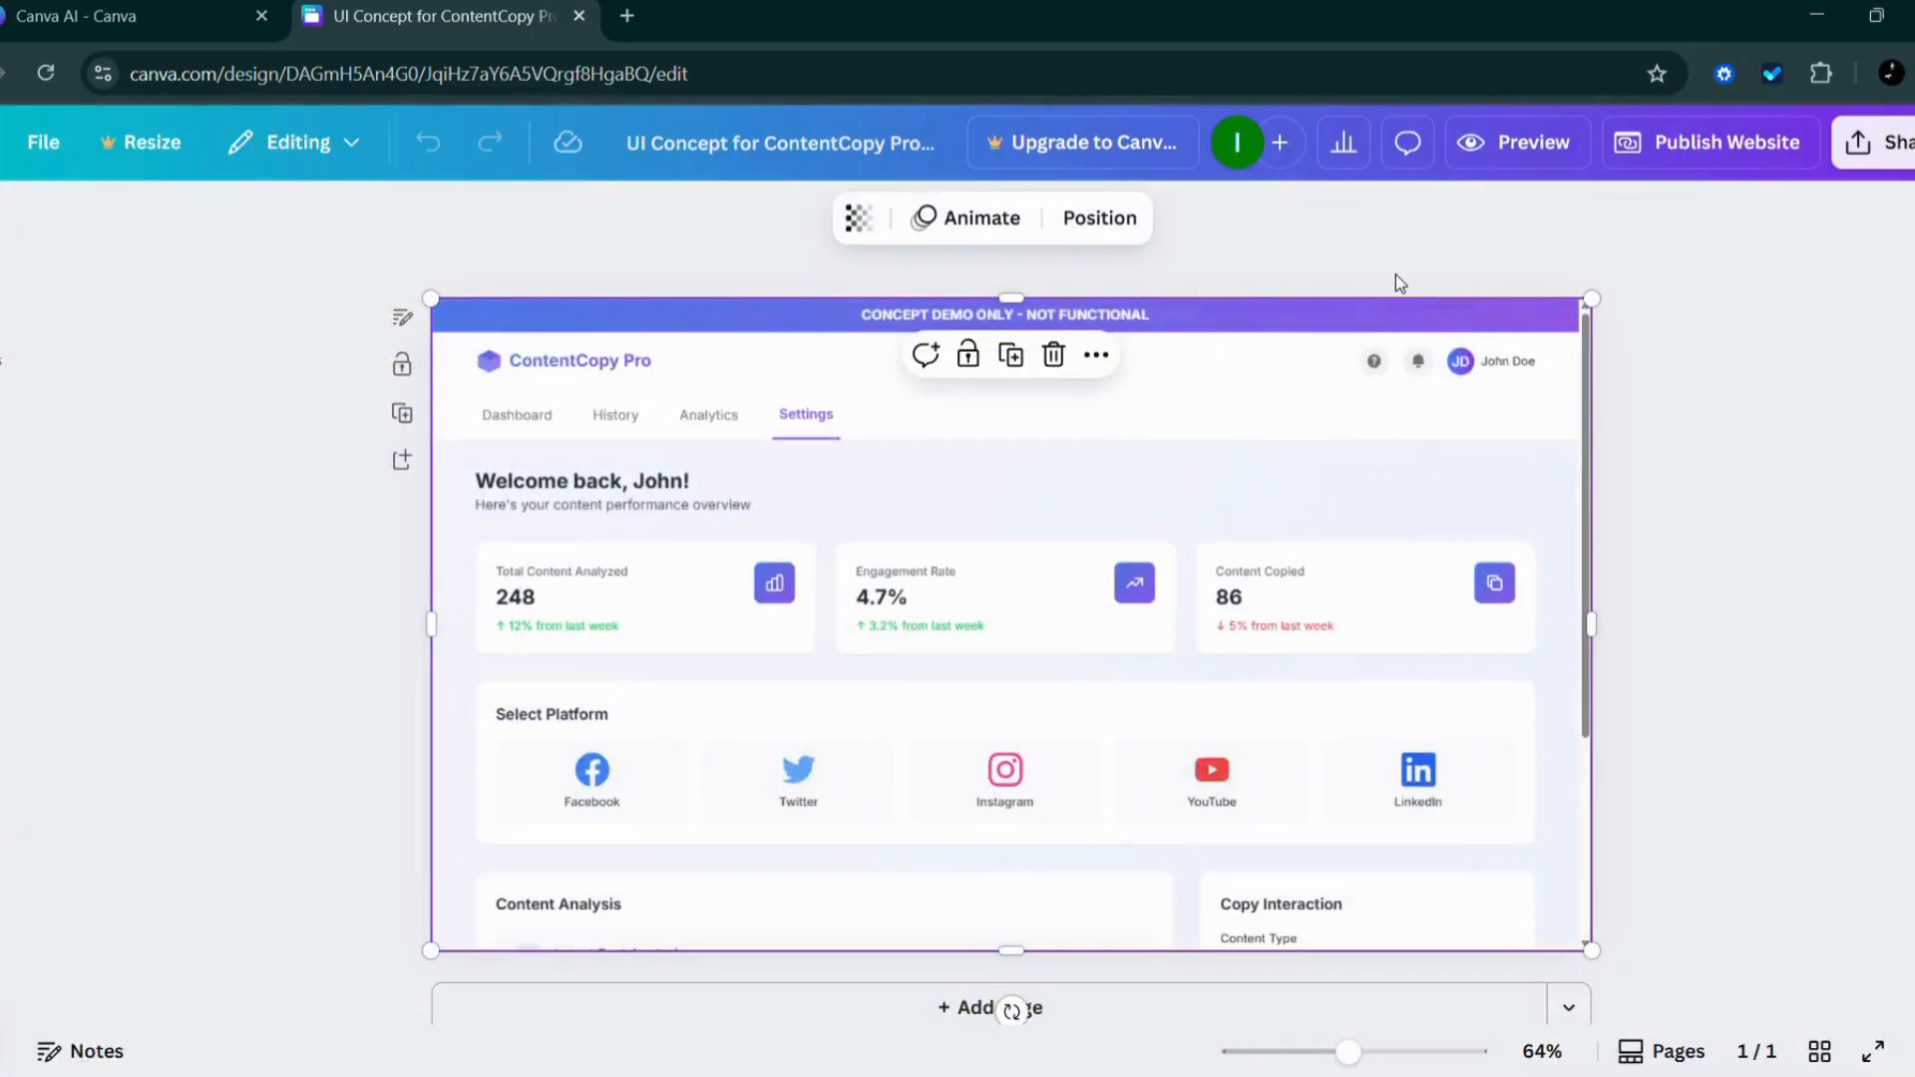
# Change the website URL's path to contentai and publish the website.
pyautogui.click(1743, 156)
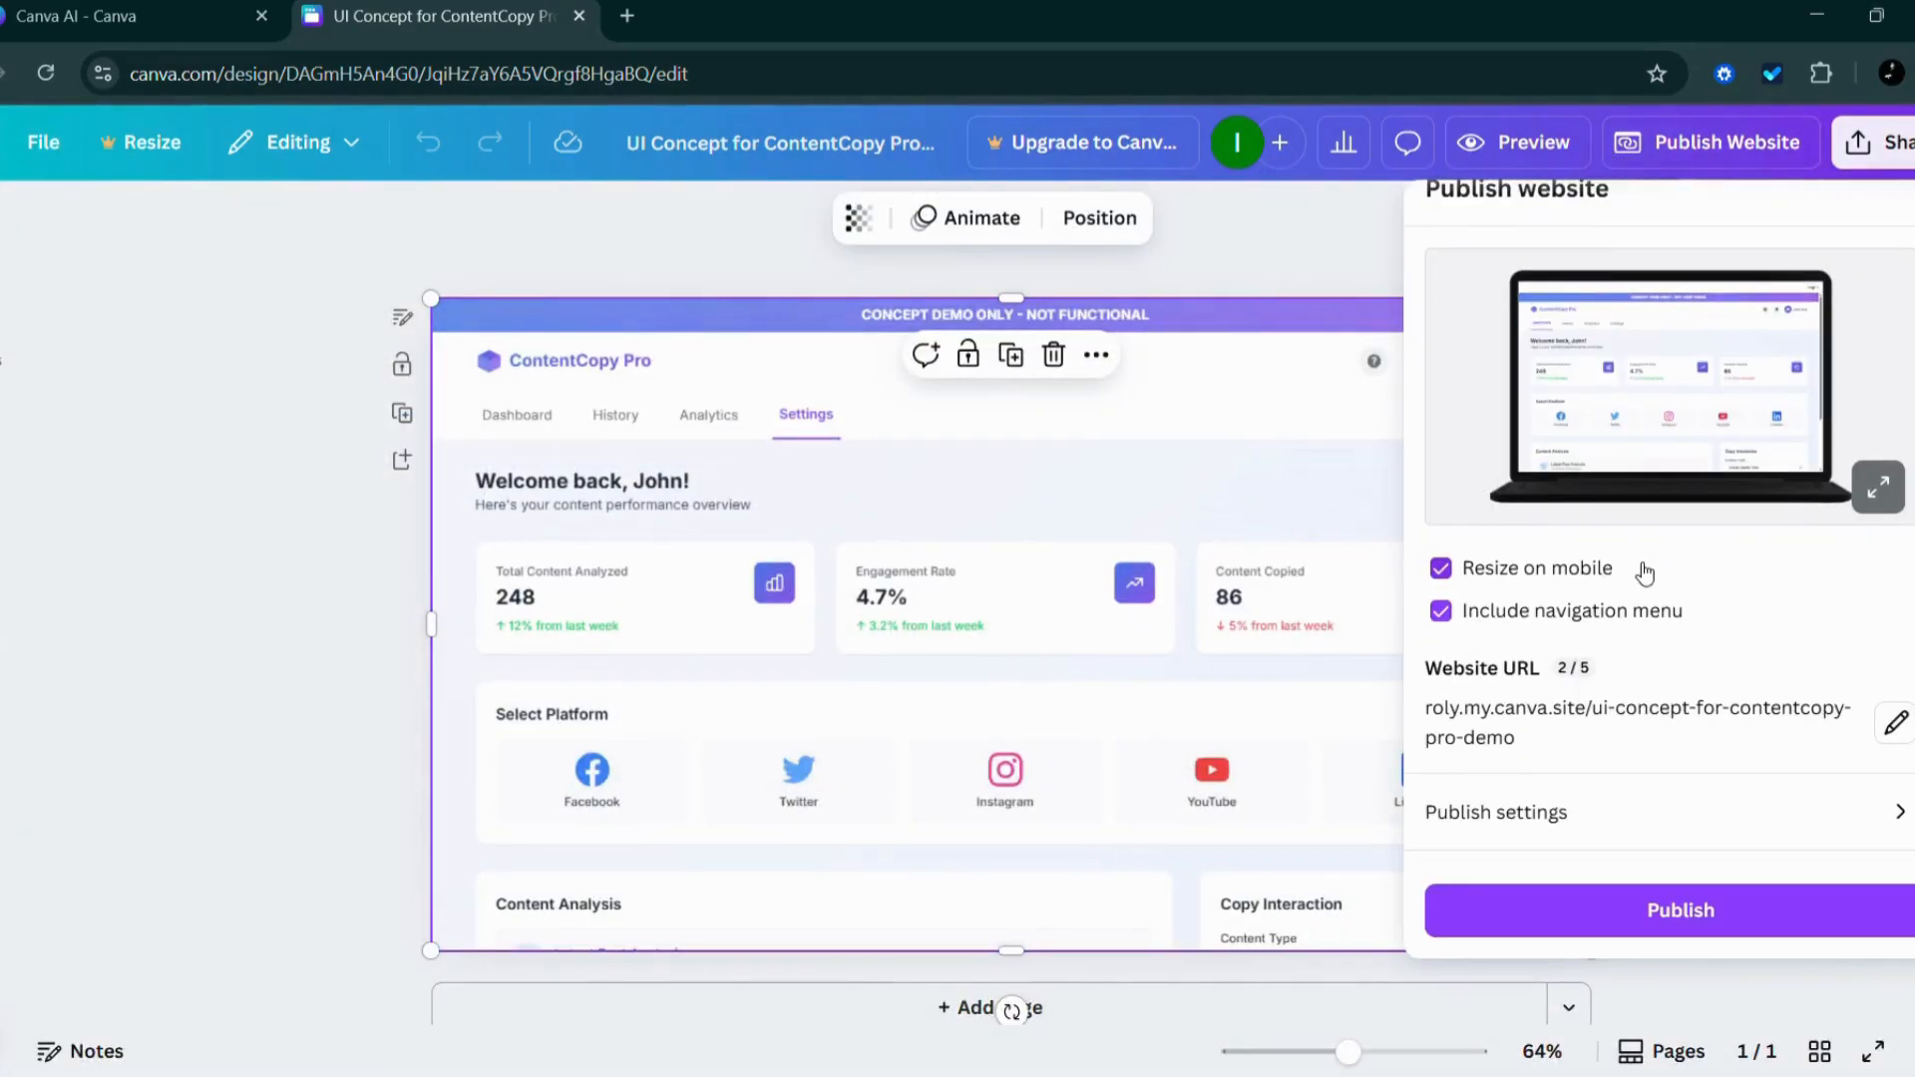
pyautogui.click(1896, 724)
pyautogui.click(1868, 778)
pyautogui.press('BackSpace')
pyautogui.press('BackSpace')
pyautogui.press('BackSpace')
pyautogui.press('BackSpace')
pyautogui.press('BackSpace')
pyautogui.press('BackSpace')
pyautogui.press('BackSpace')
pyautogui.press('BackSpace')
pyautogui.press('BackSpace')
pyautogui.press('BackSpace')
pyautogui.press('BackSpace')
pyautogui.press('BackSpace')
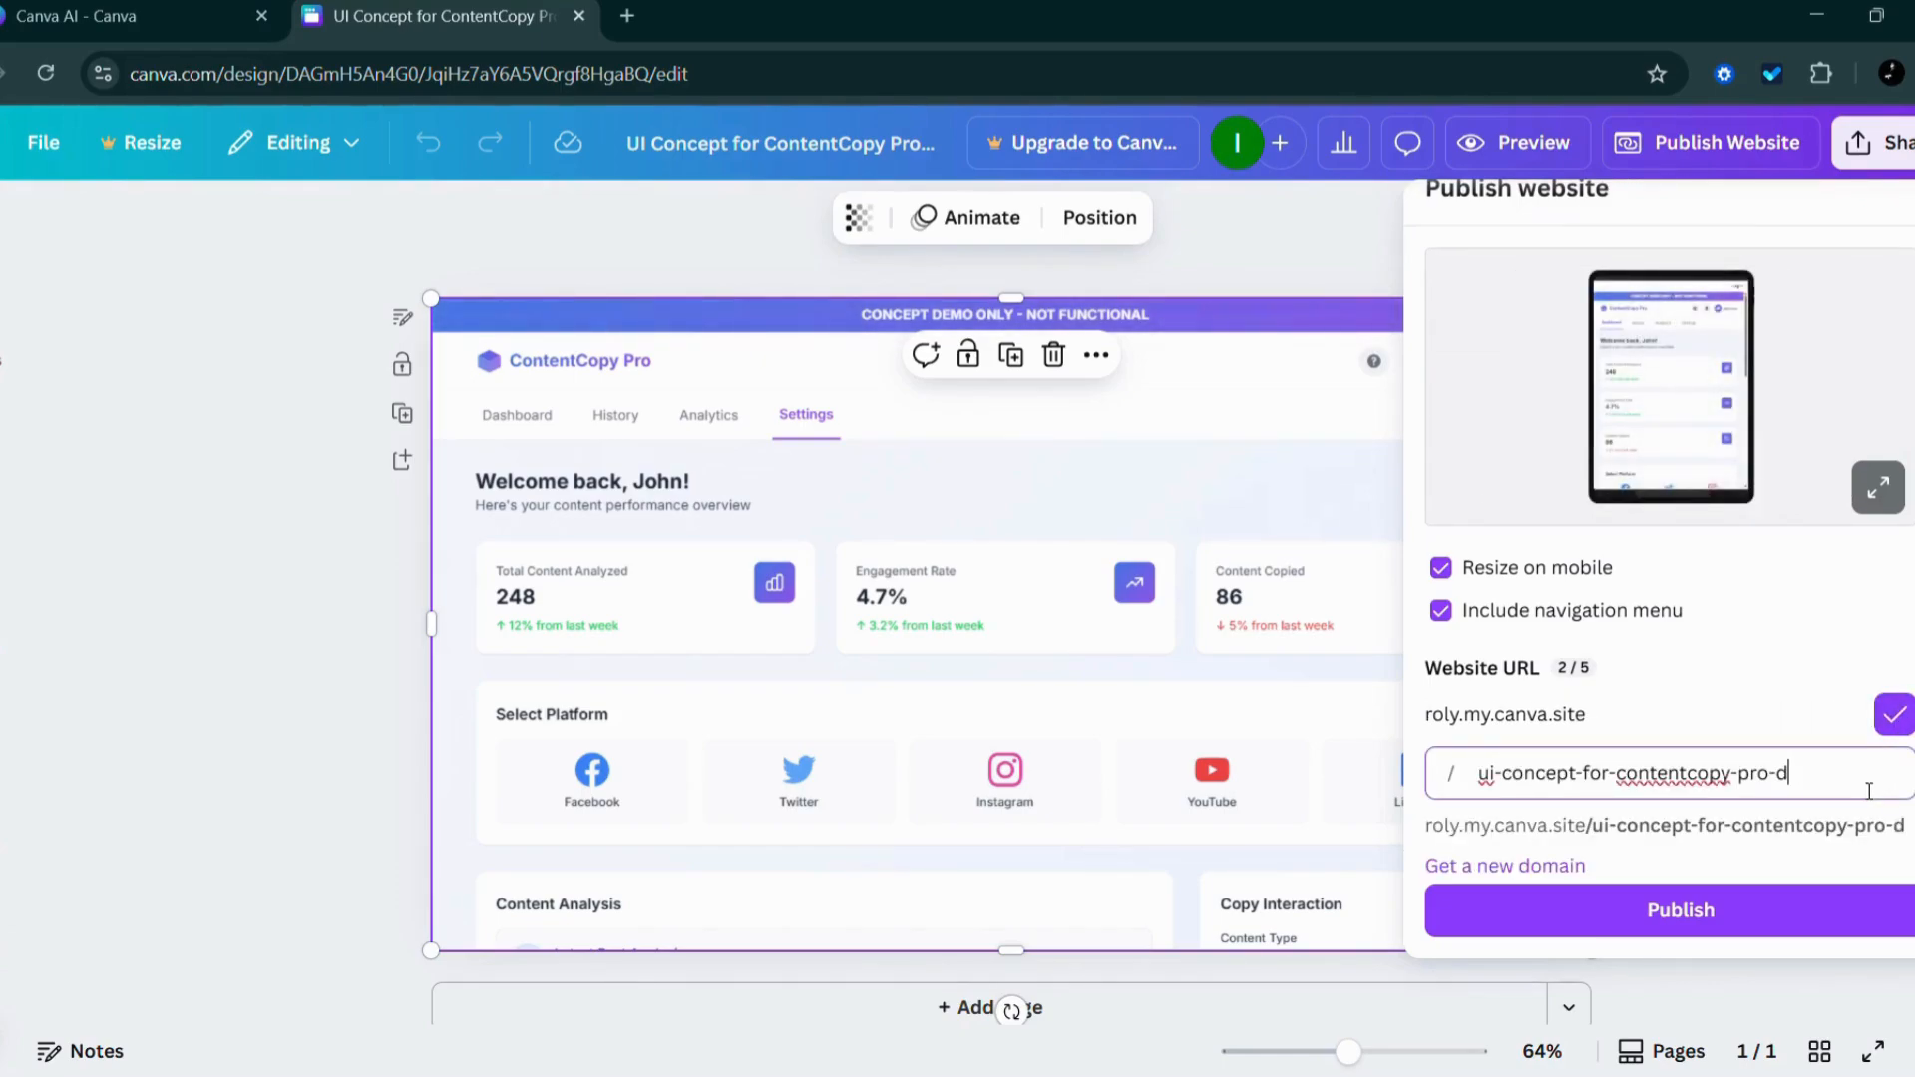
pyautogui.press('BackSpace')
pyautogui.press('BackSpace')
pyautogui.press('BackSpace')
pyautogui.press('BackSpace')
pyautogui.press('BackSpace')
pyautogui.press('BackSpace')
pyautogui.press('BackSpace')
pyautogui.press('BackSpace')
pyautogui.press('BackSpace')
pyautogui.press('BackSpace')
pyautogui.press('BackSpace')
pyautogui.press('BackSpace')
pyautogui.press('BackSpace')
pyautogui.press('BackSpace')
pyautogui.press('BackSpace')
pyautogui.press('BackSpace')
pyautogui.press('BackSpace')
pyautogui.press('BackSpace')
pyautogui.press('BackSpace')
pyautogui.press('BackSpace')
pyautogui.write('contentai')
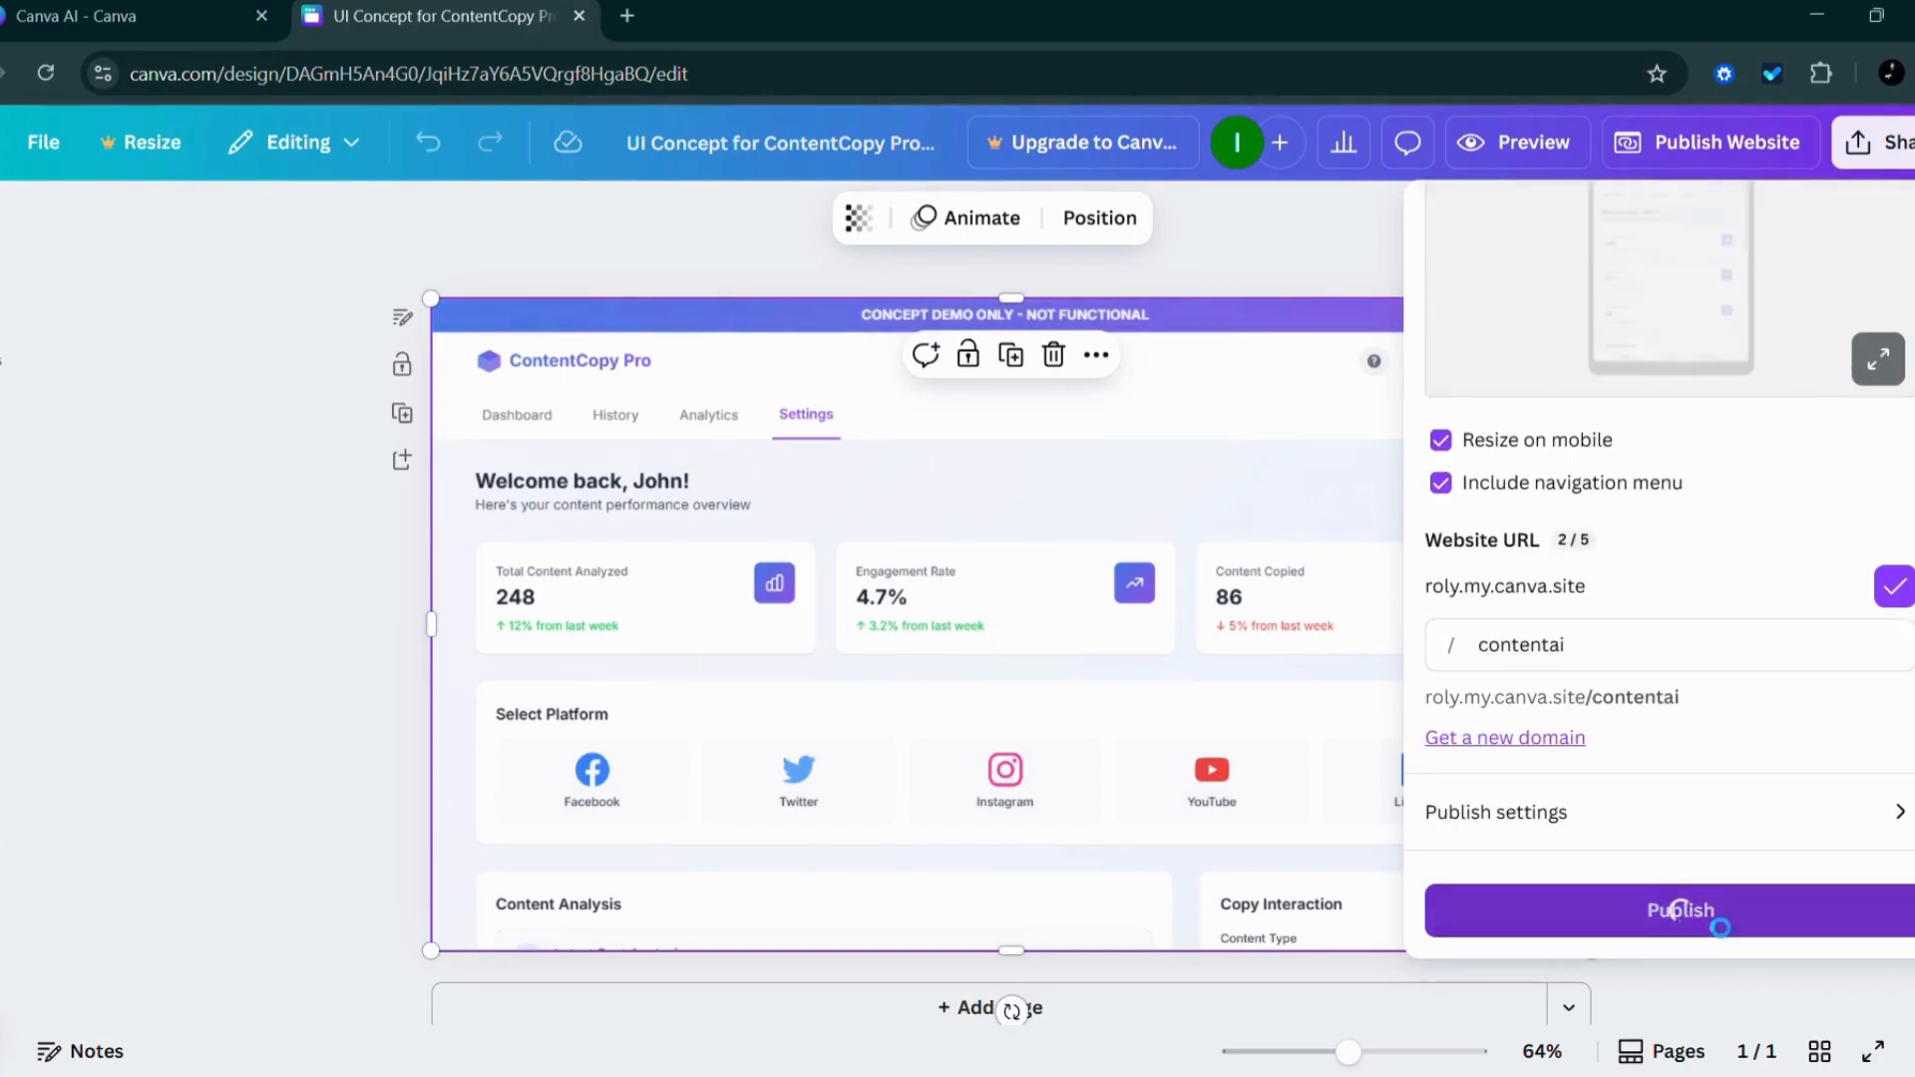
pyautogui.click(1684, 909)
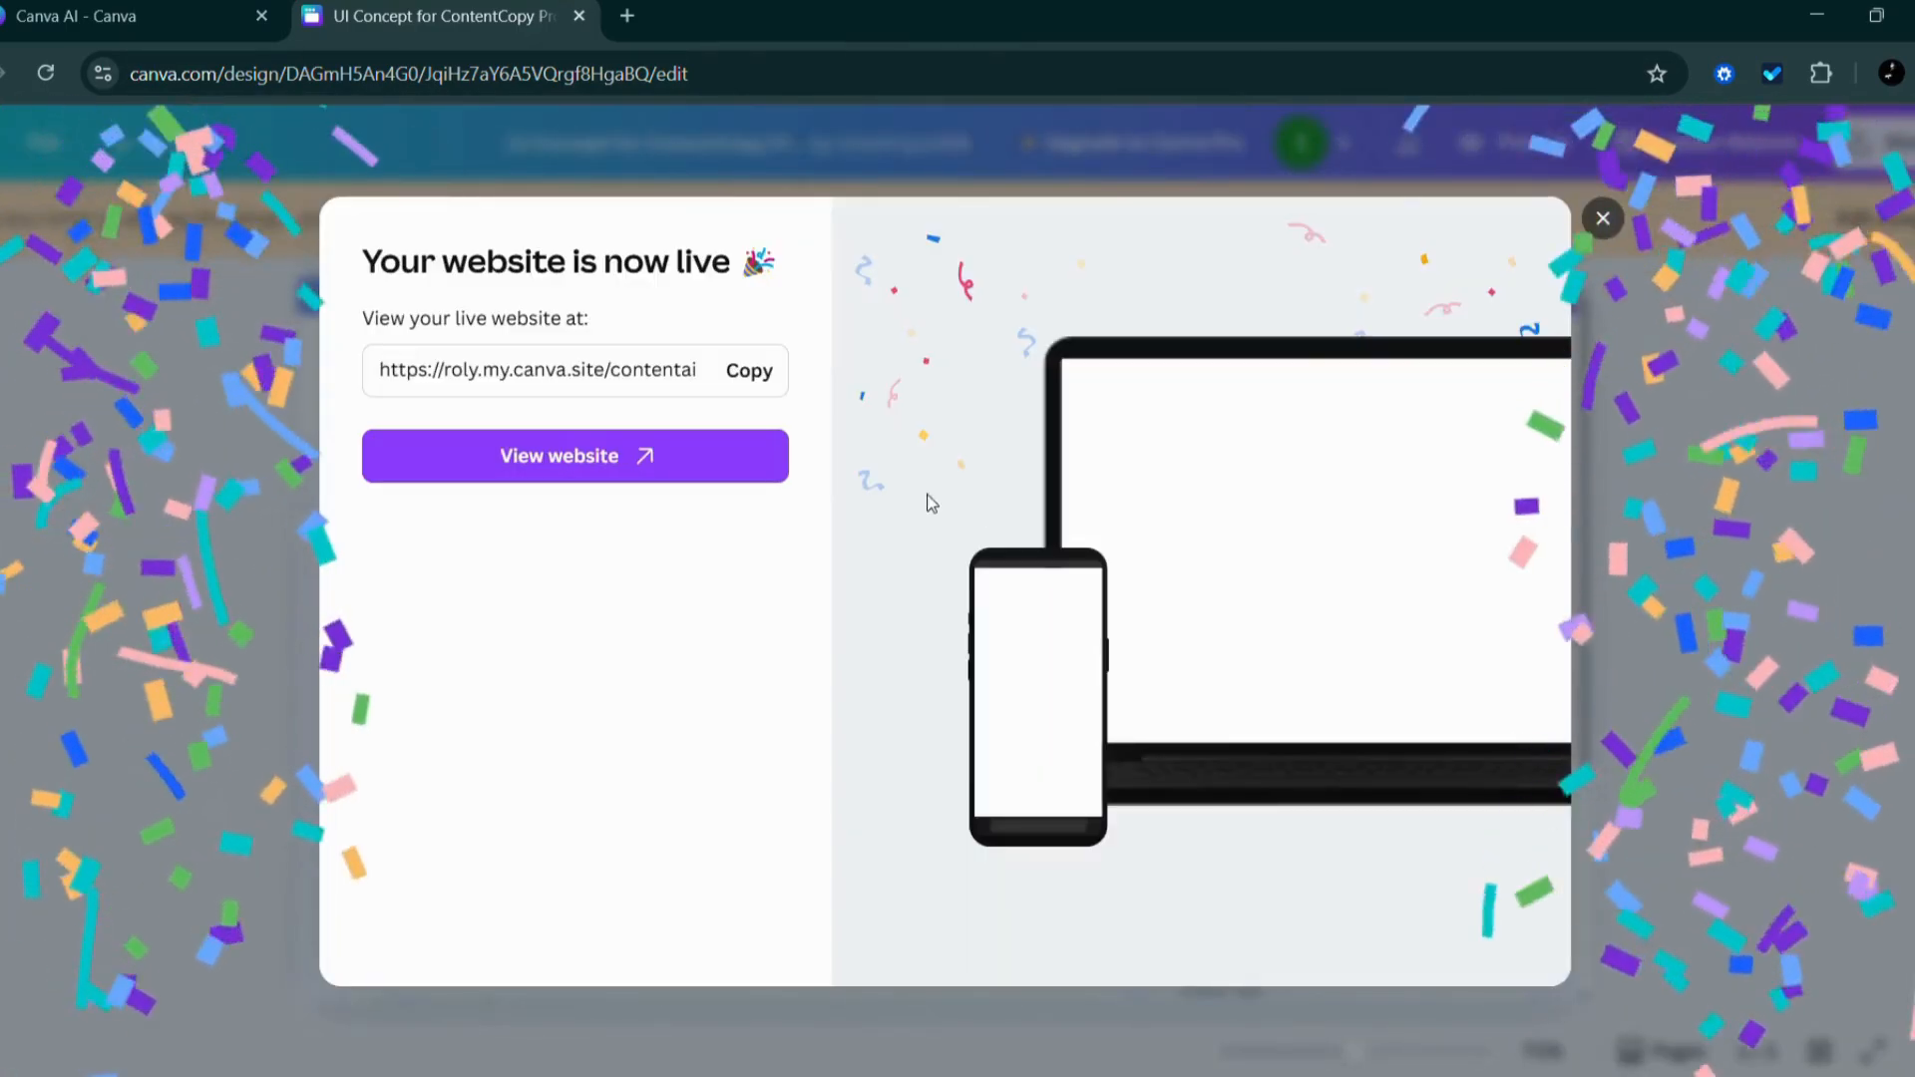
# Open the live website and examine its Copy Interaction section, including the Content Type choice.
pyautogui.click(560, 467)
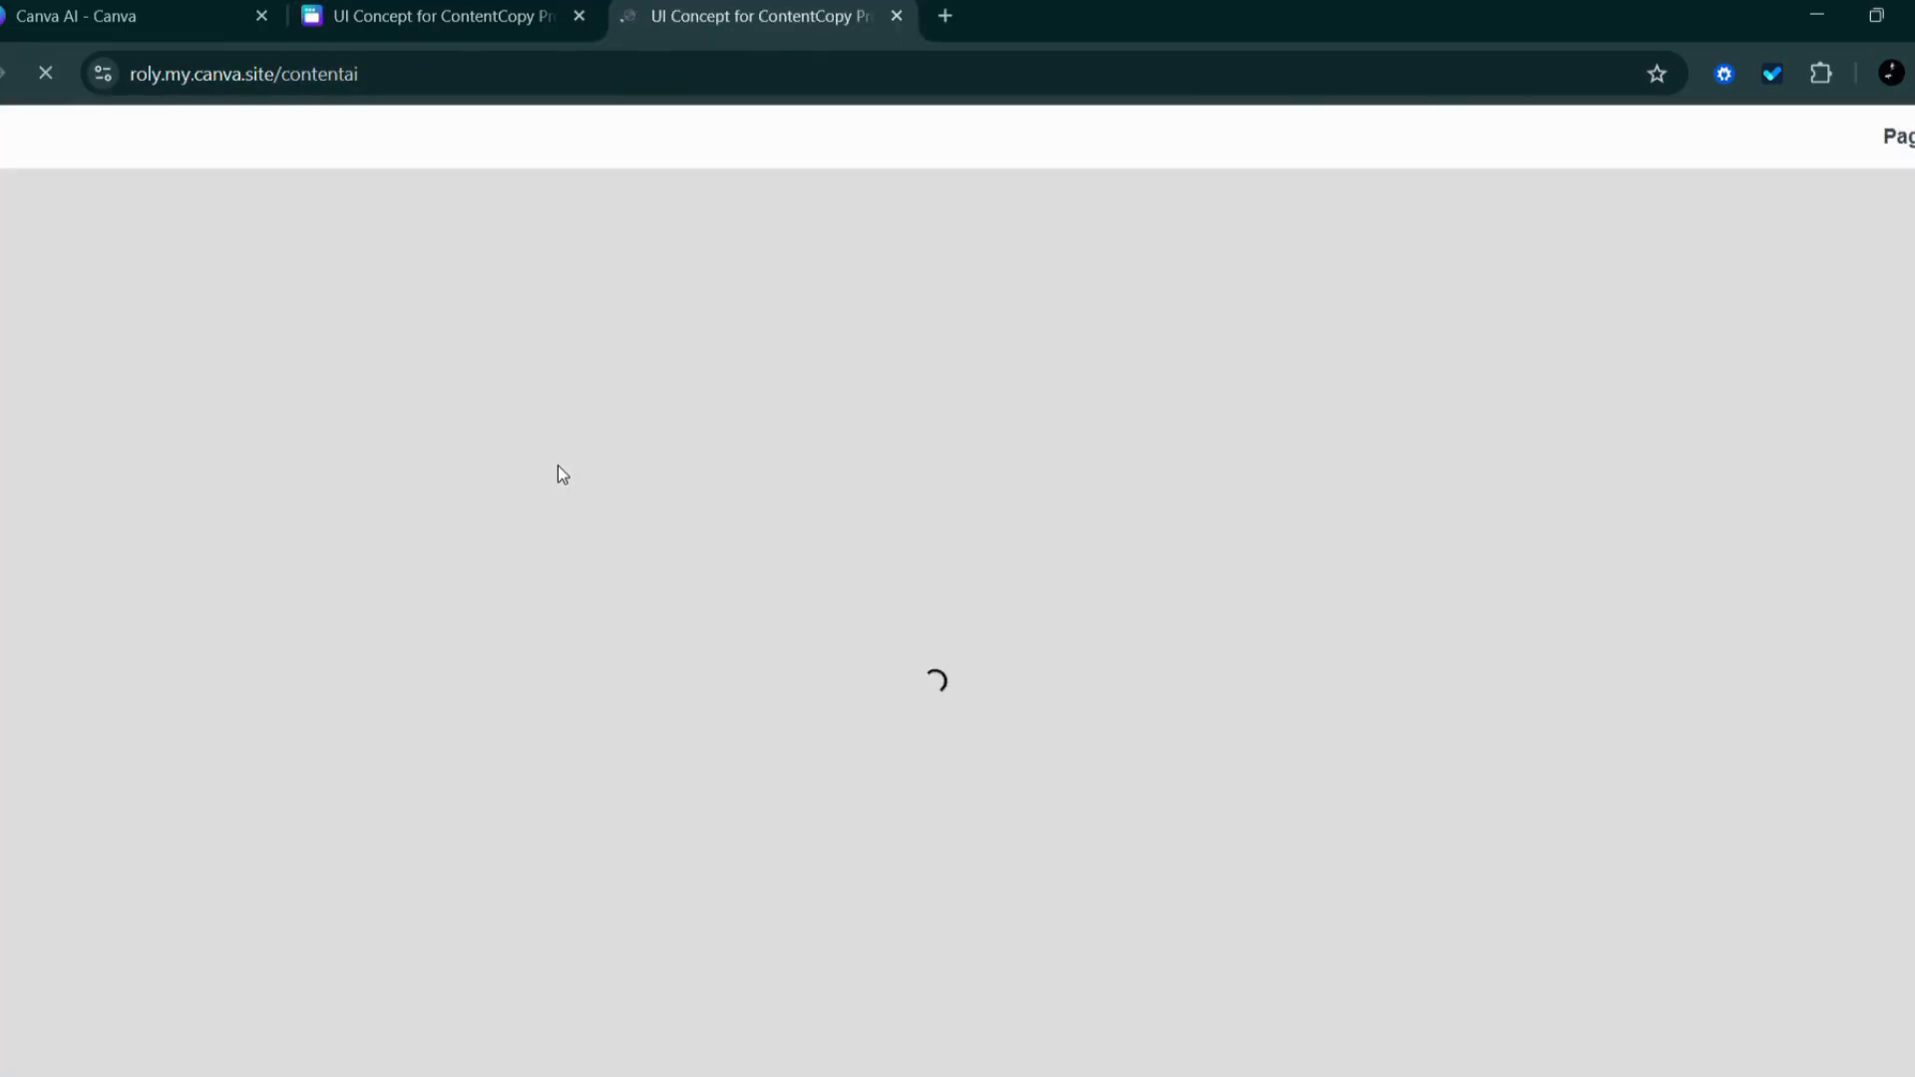
pyautogui.scroll(-6, 923, 431)
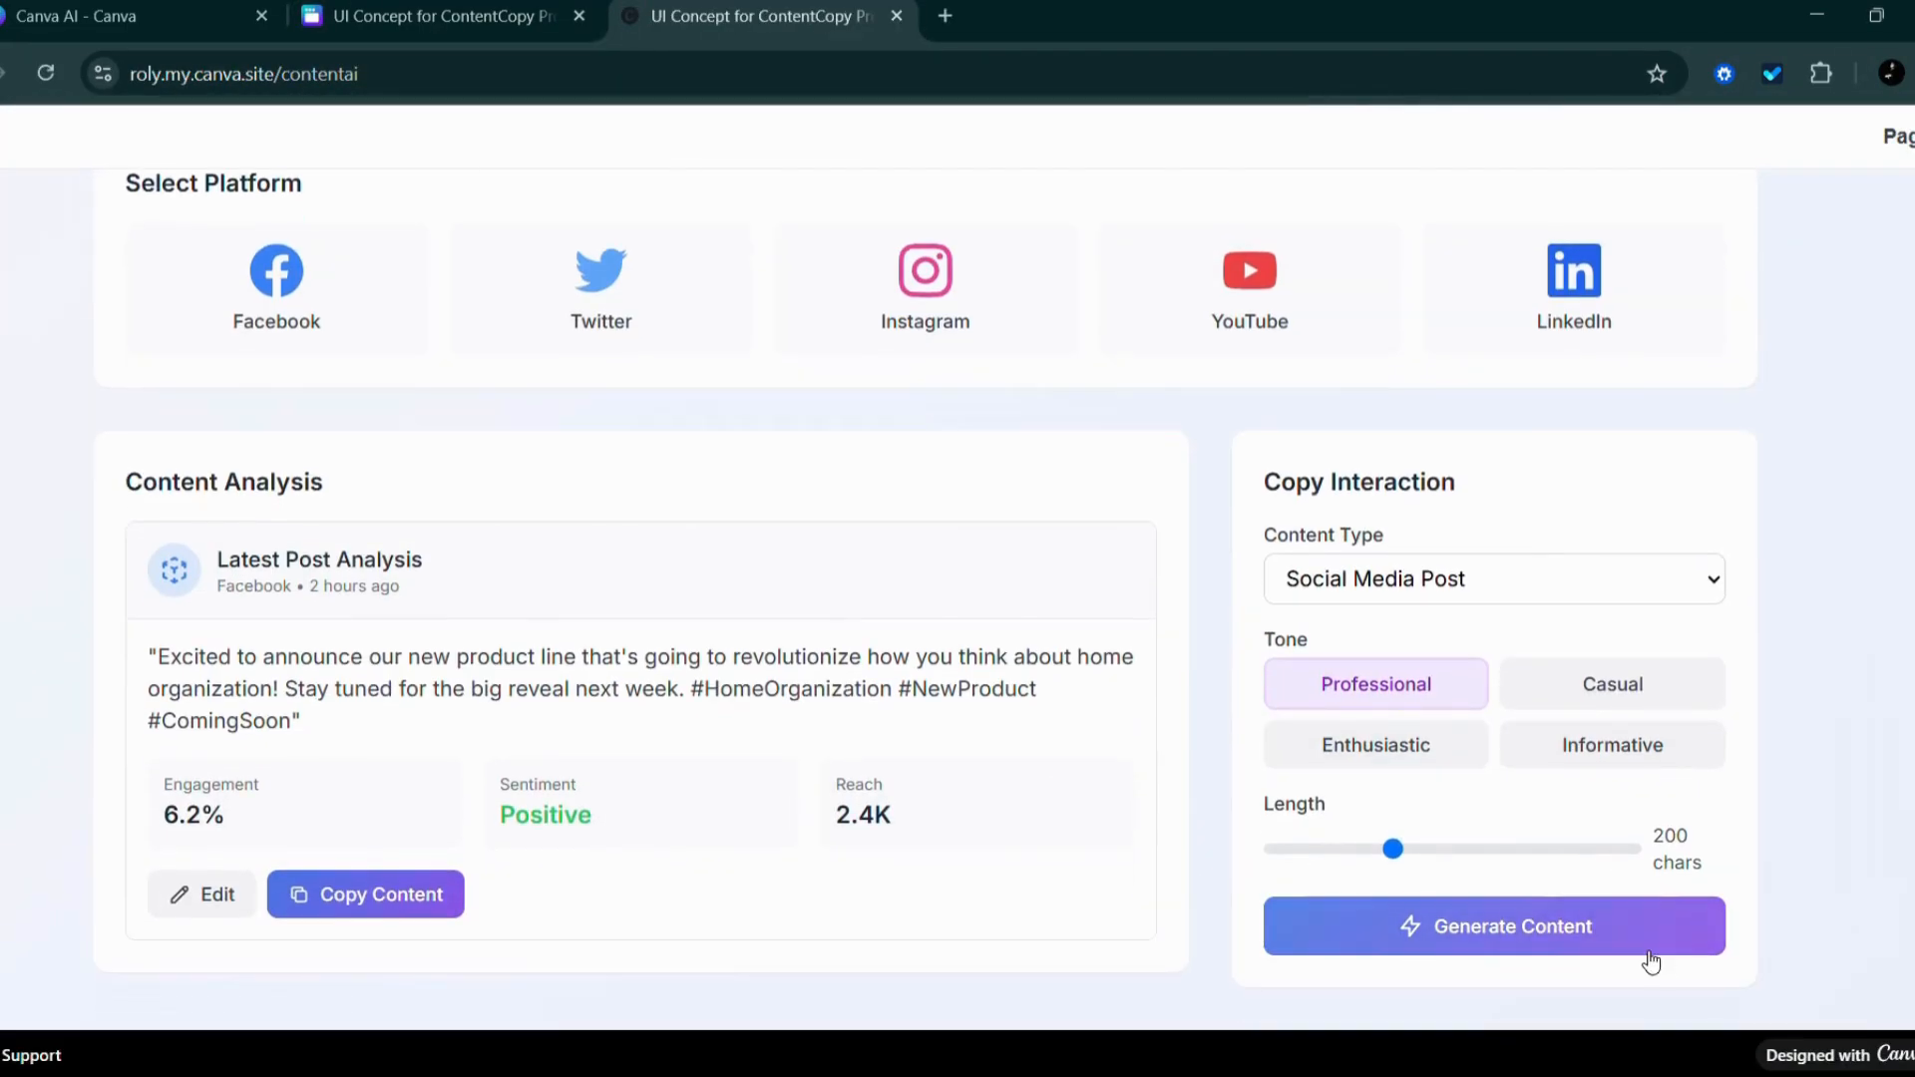
pyautogui.scroll(1, 1526, 692)
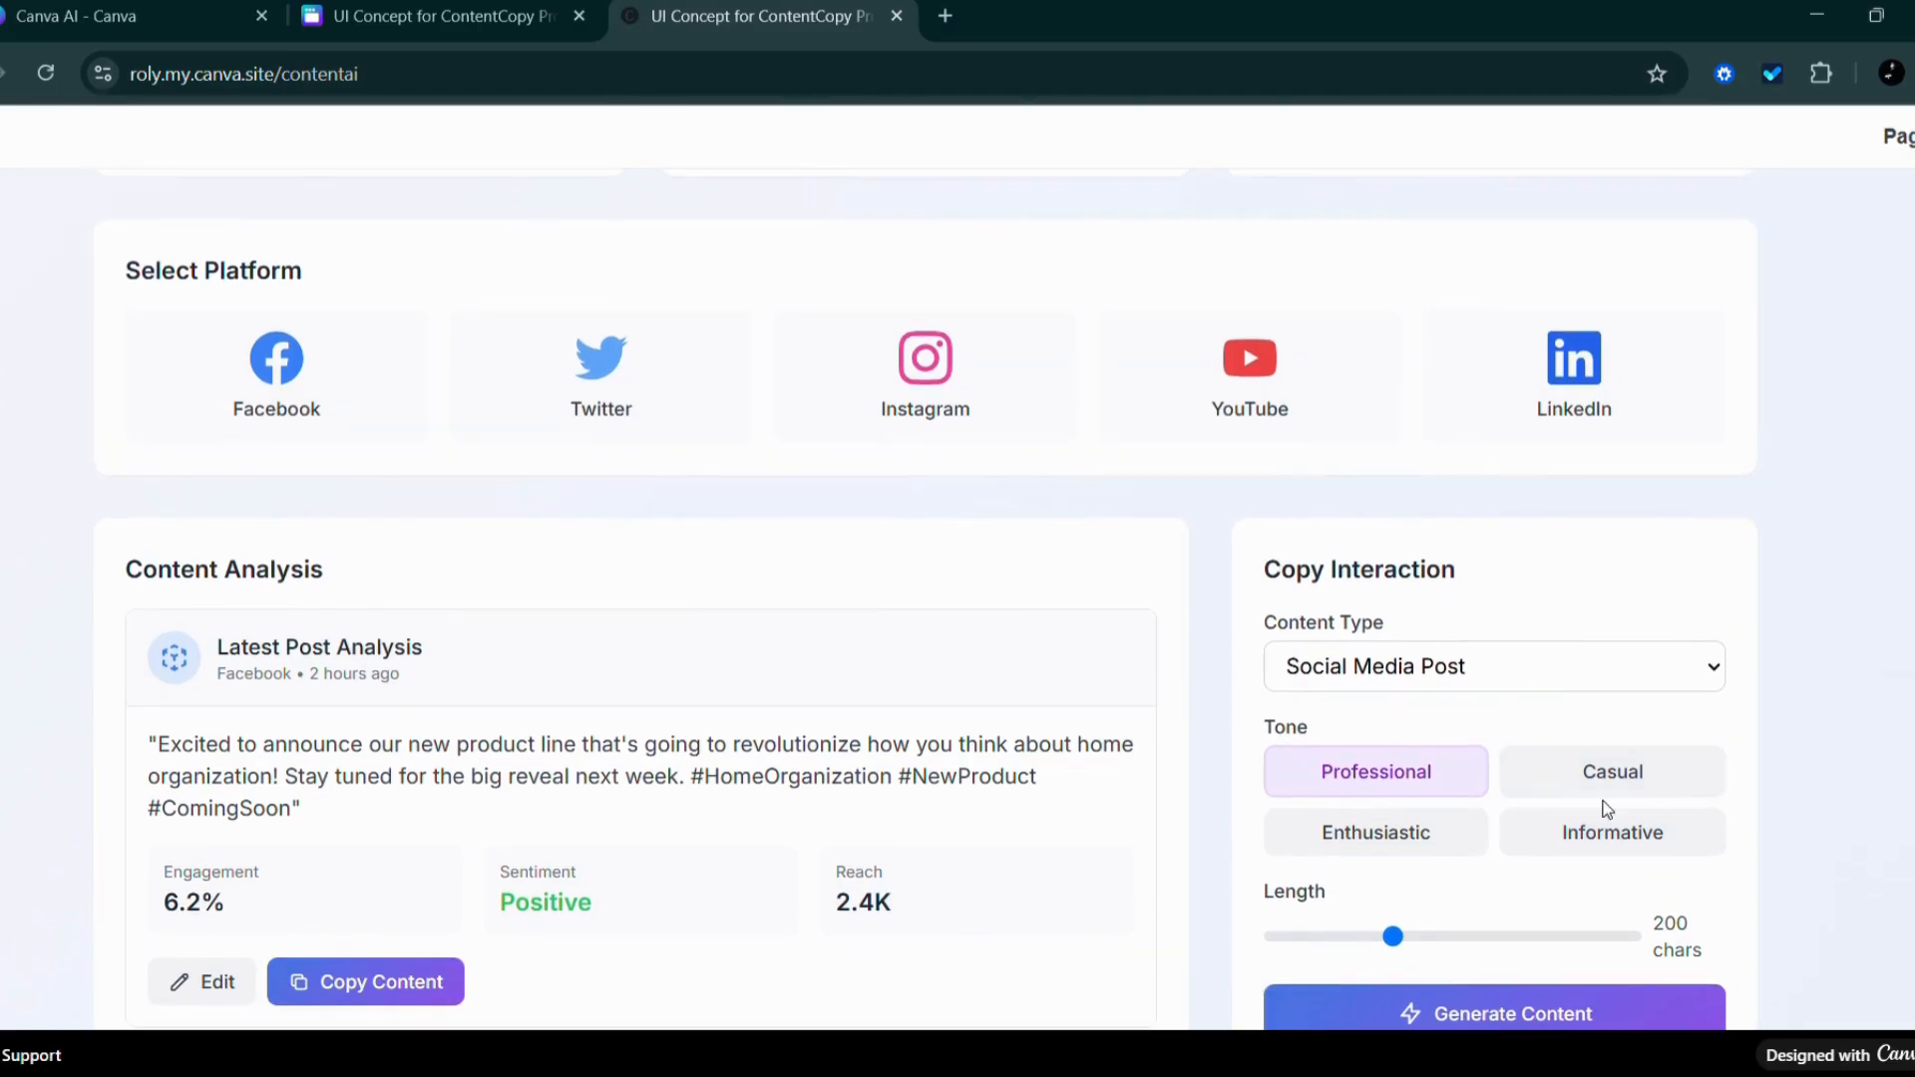
pyautogui.click(1517, 663)
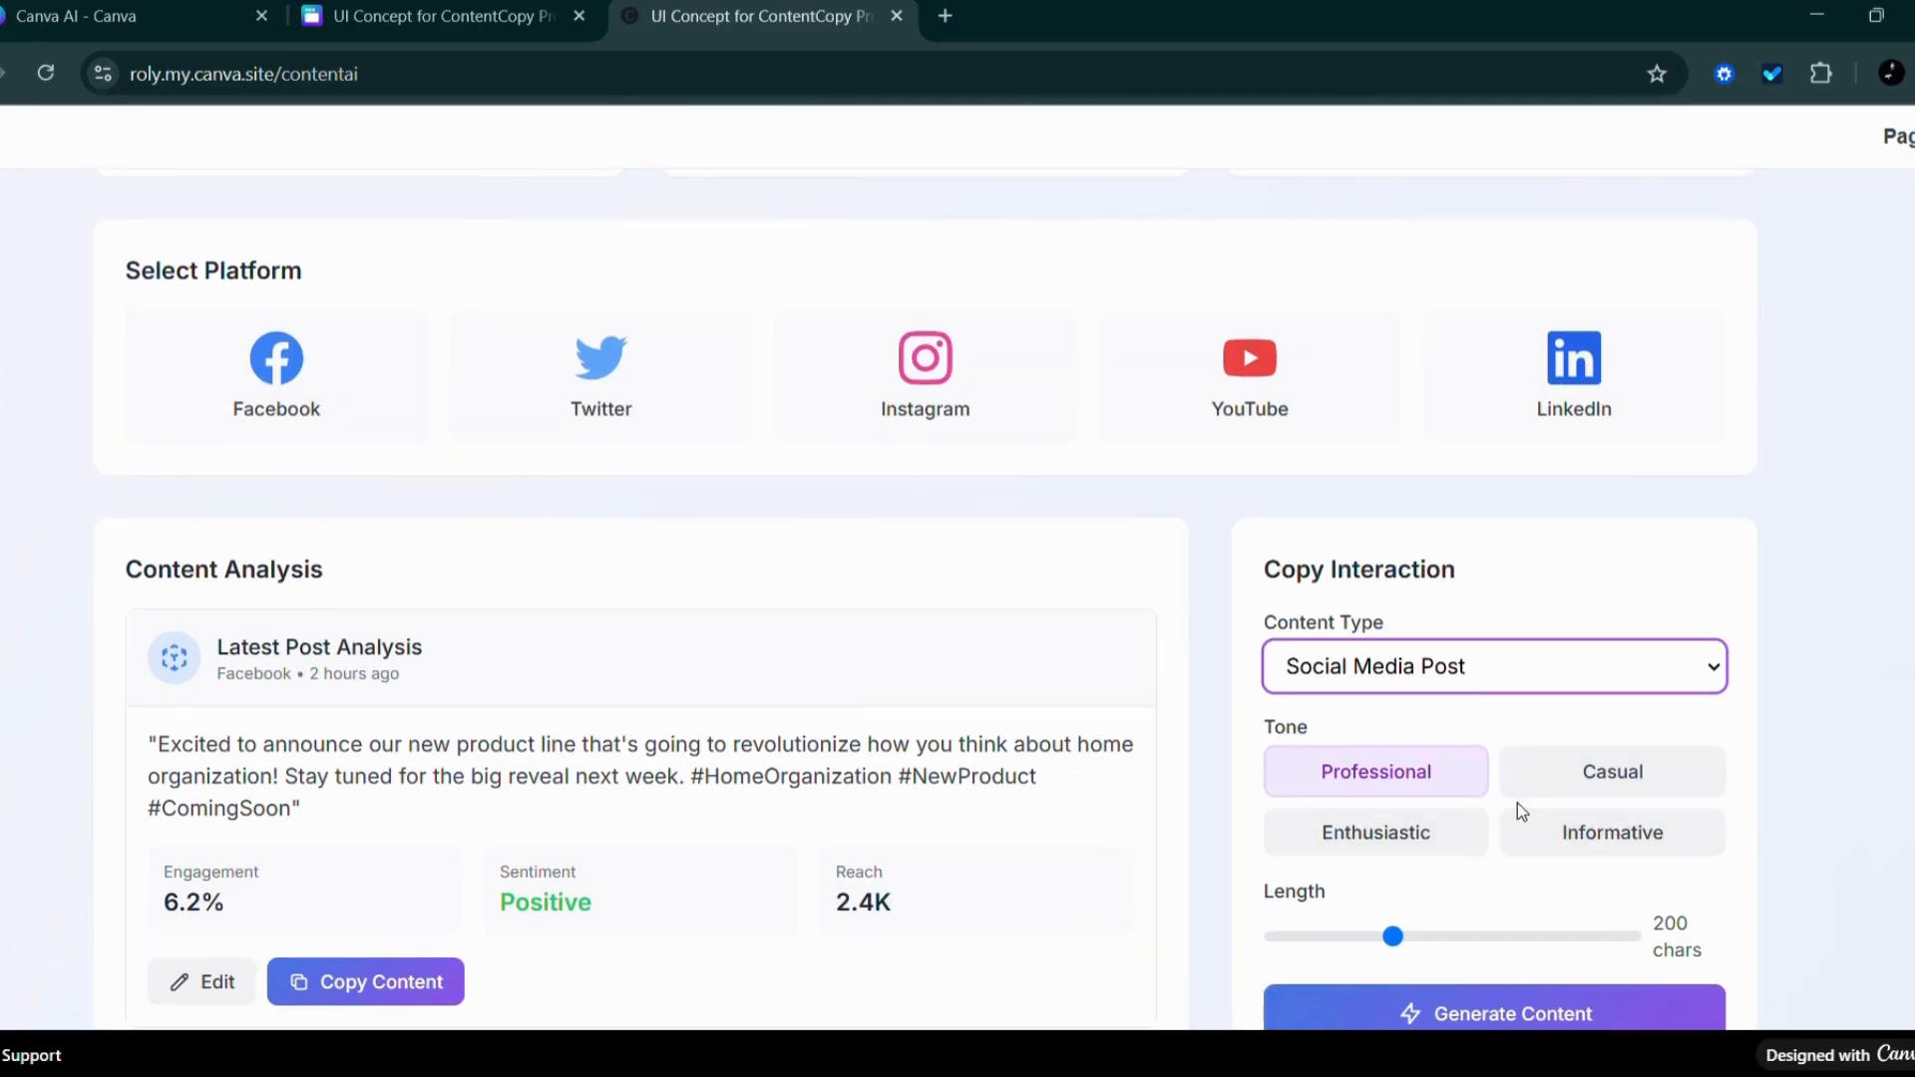
pyautogui.scroll(5, 1582, 664)
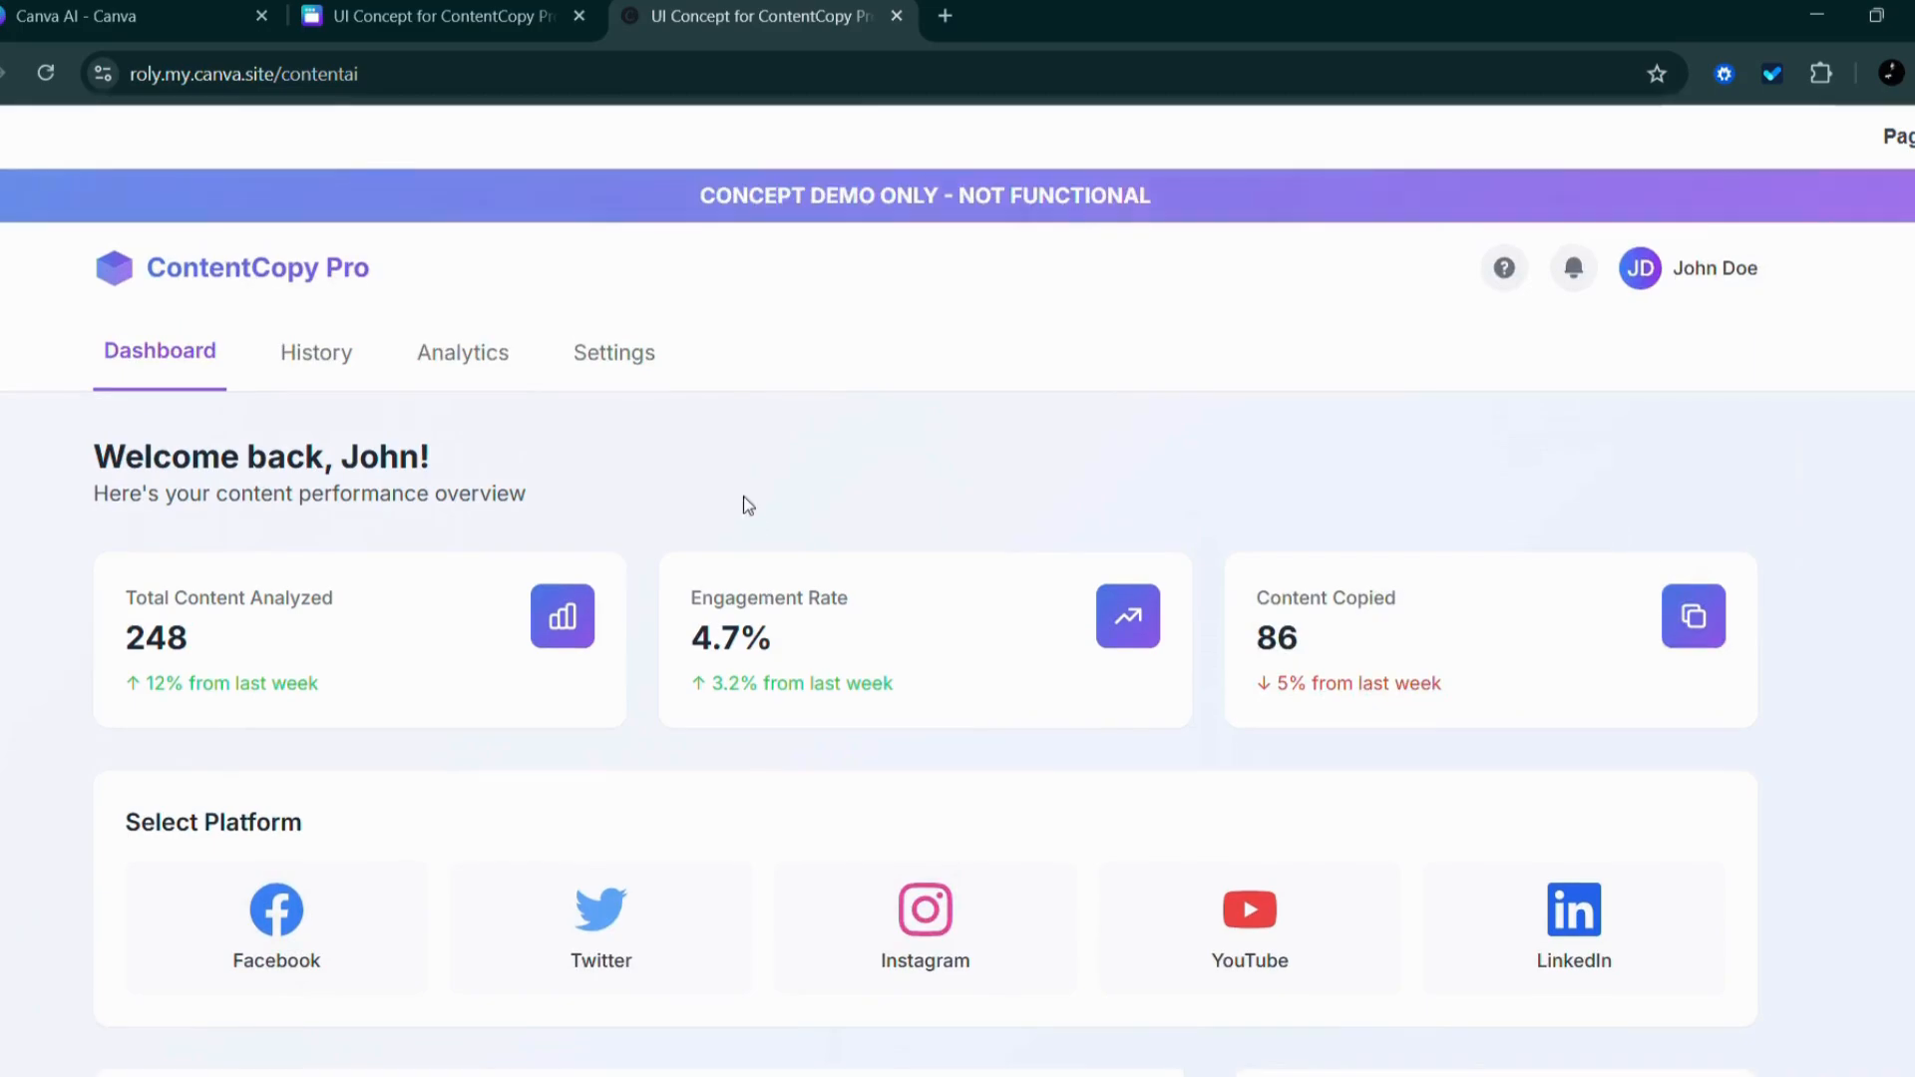
# Test the live site's History, Analytics and Settings navigation, and select the page's web address.
pyautogui.click(329, 354)
pyautogui.click(454, 354)
pyautogui.click(623, 354)
pyautogui.scroll(-4, 1452, 649)
pyautogui.scroll(4, 1452, 648)
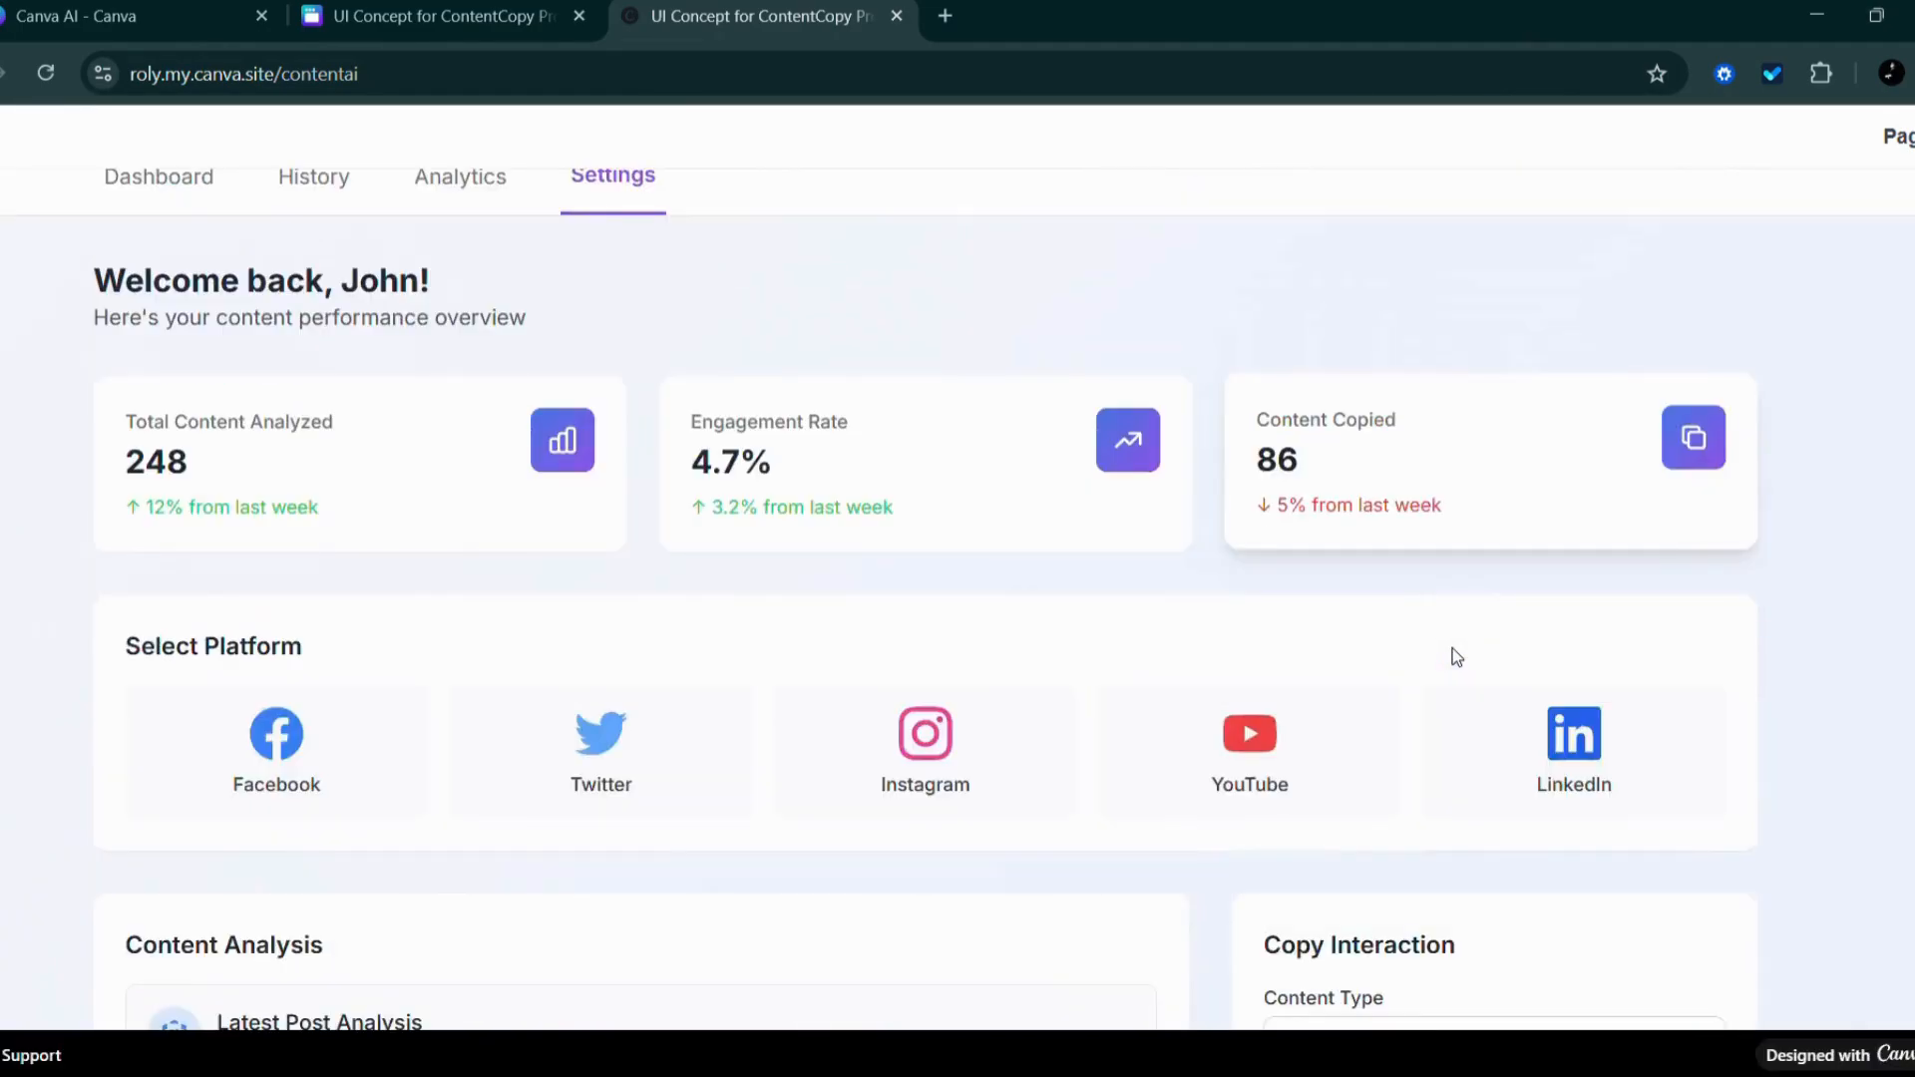
pyautogui.hotkey('ctrl', 'l')
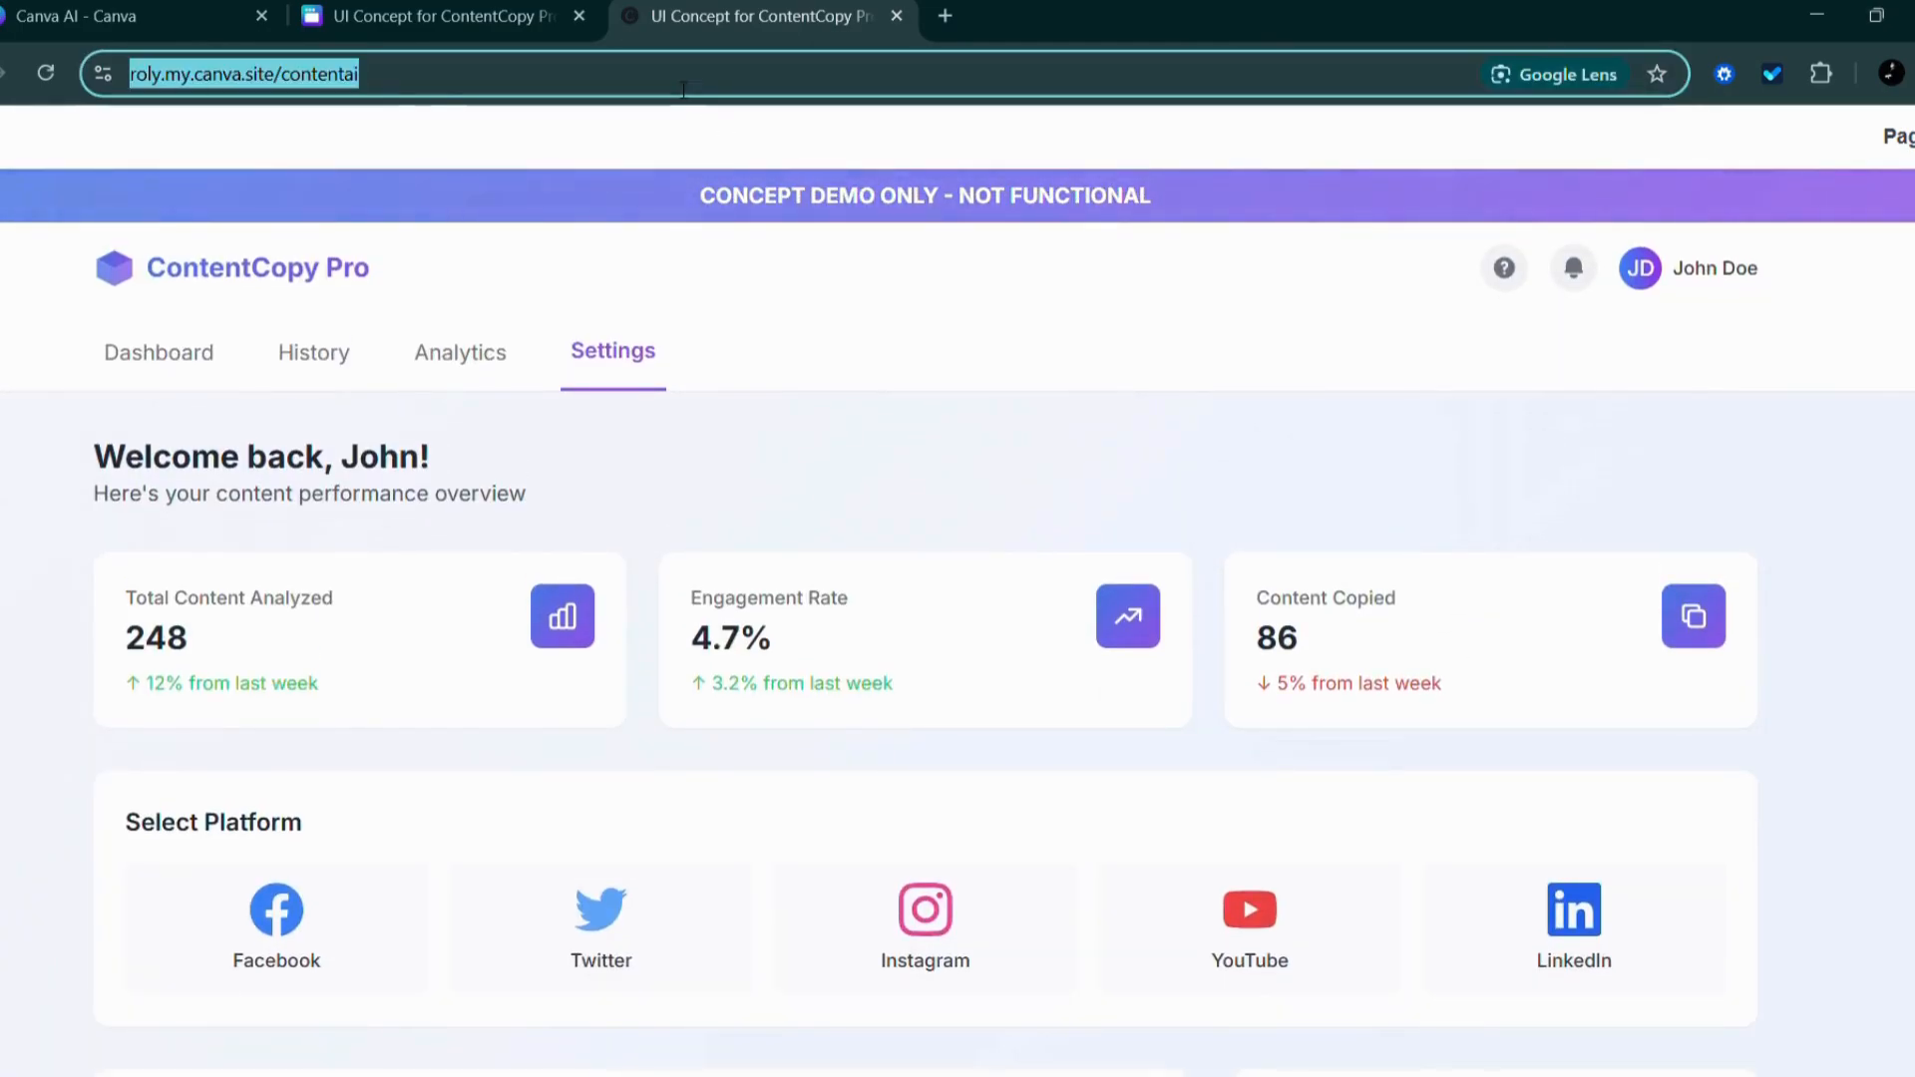